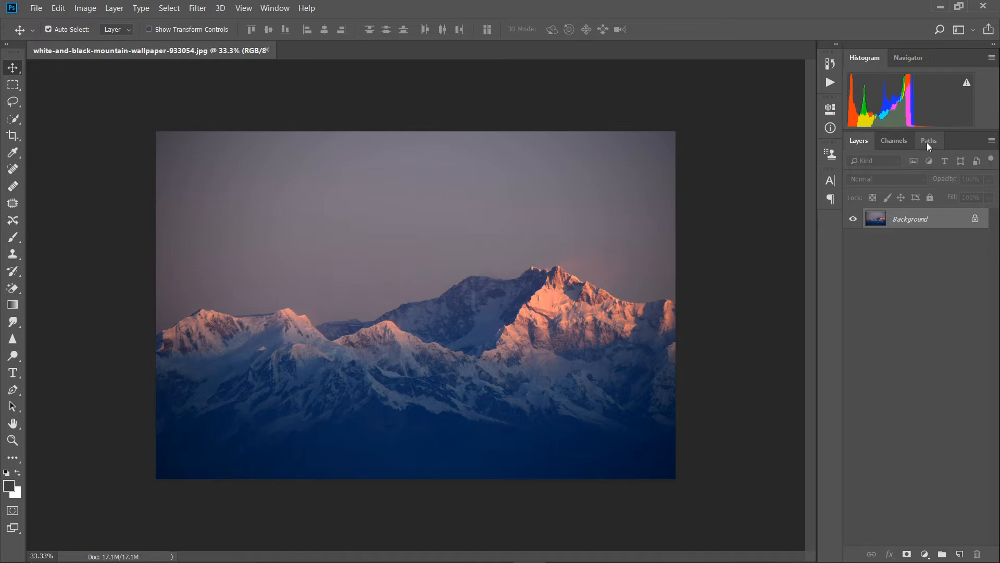
Unlock the mountain photo's background layer and duplicate it.
left_click(975, 219)
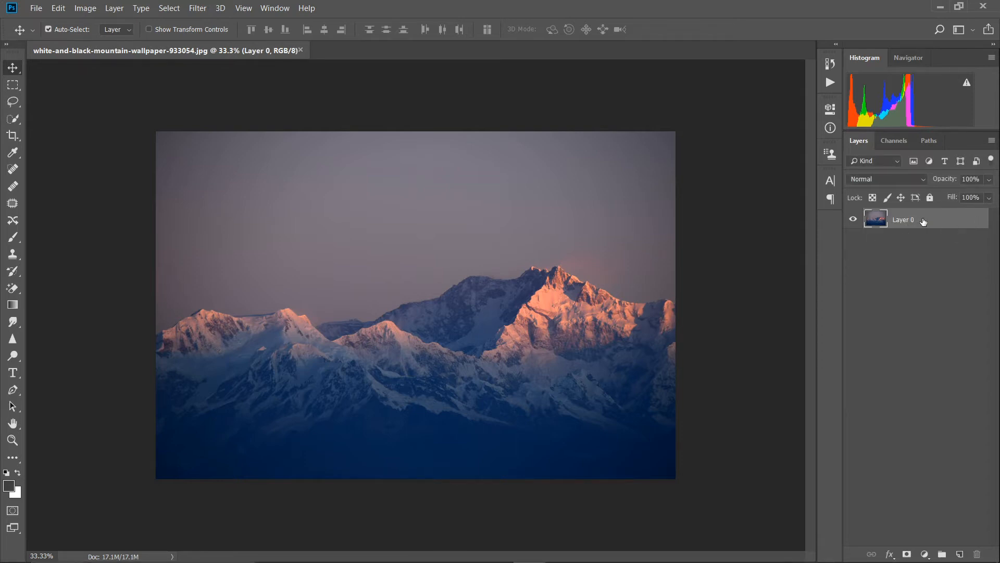
key("ctrl+j")
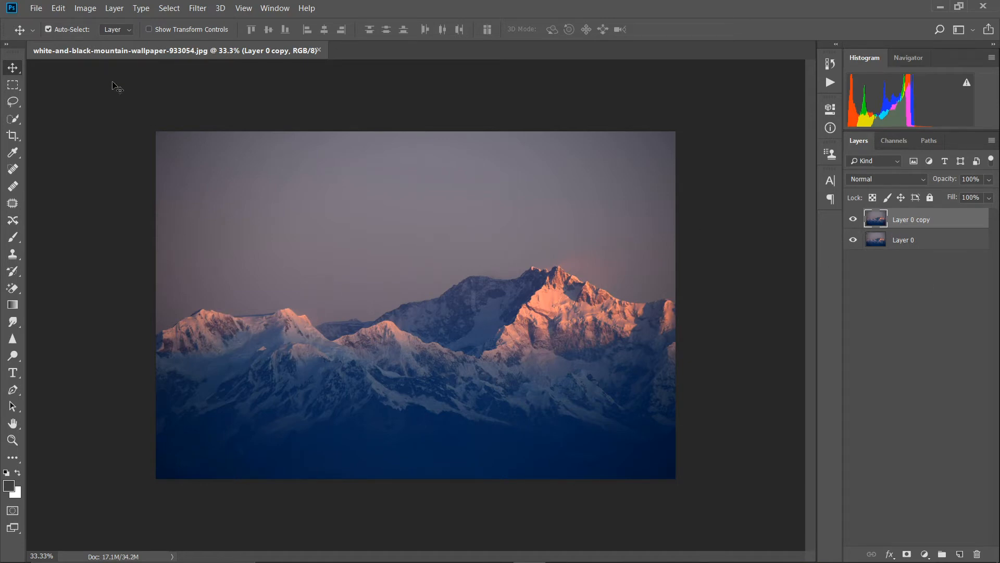
Open the image sunset-dusk-twilight-sky-8993 from the Images folder.
left_click(37, 9)
left_click(47, 34)
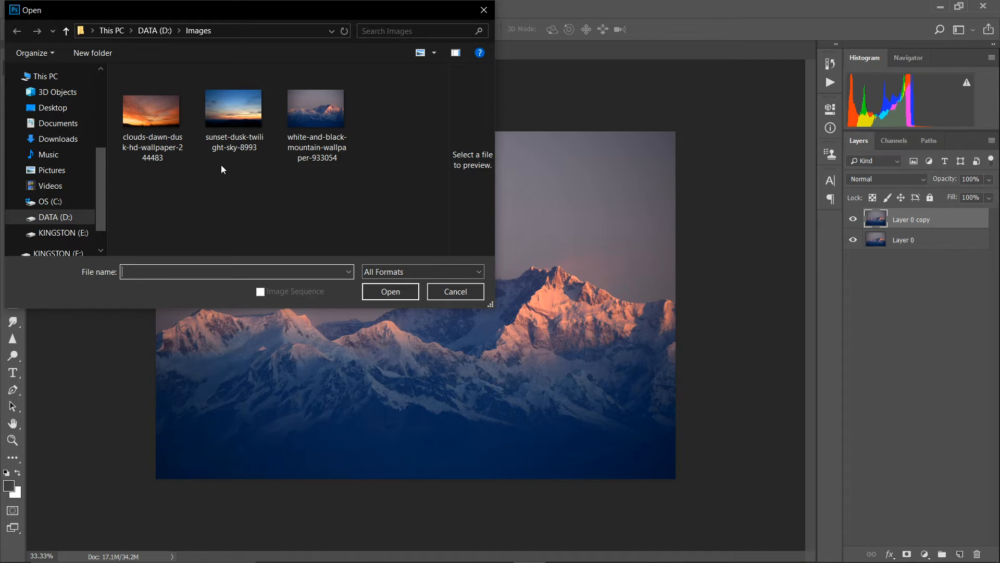
left_click(242, 132)
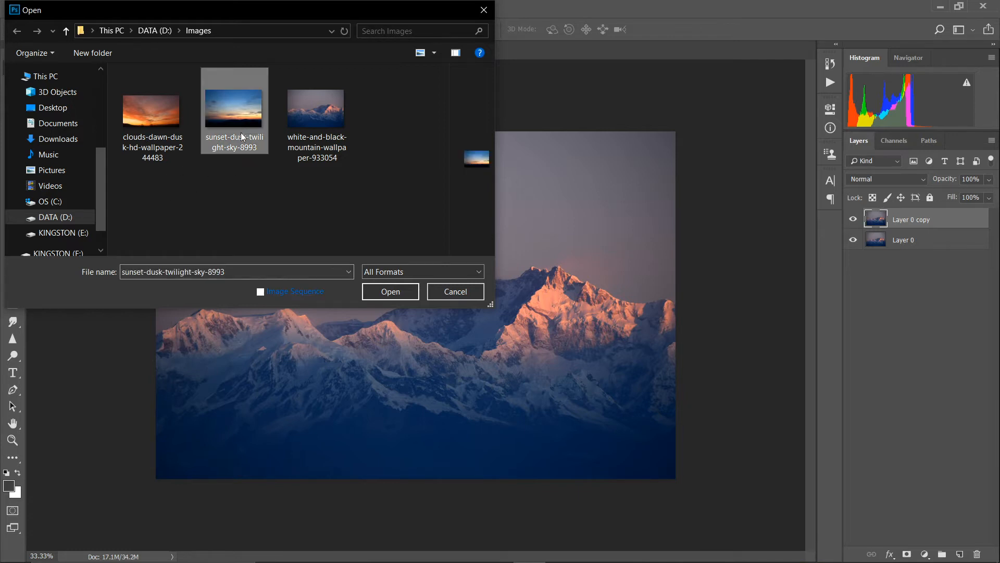
left_click(399, 292)
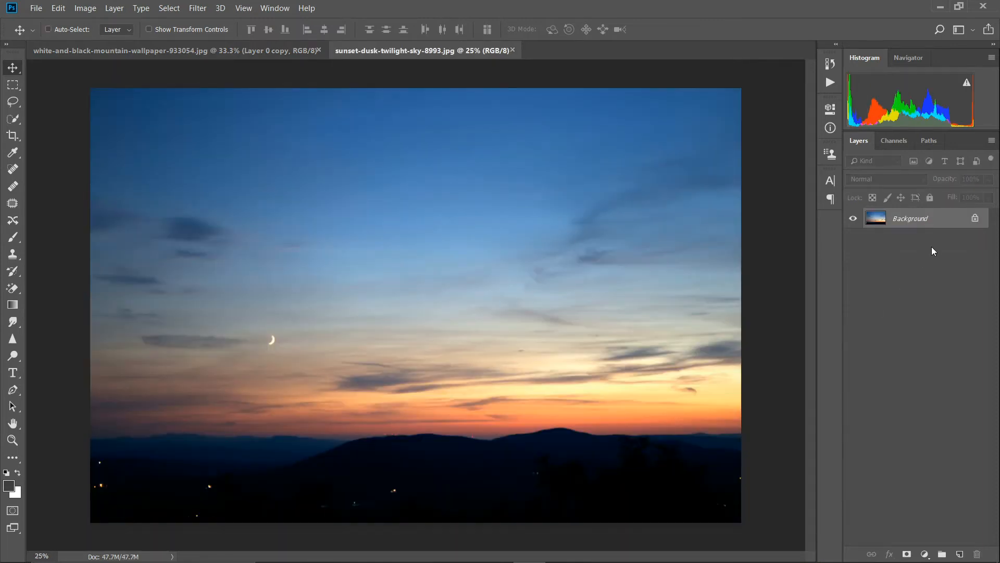
Unlock the sunset image's background layer and copy it into the mountain document as a new layer above the others.
key("ctrl+j")
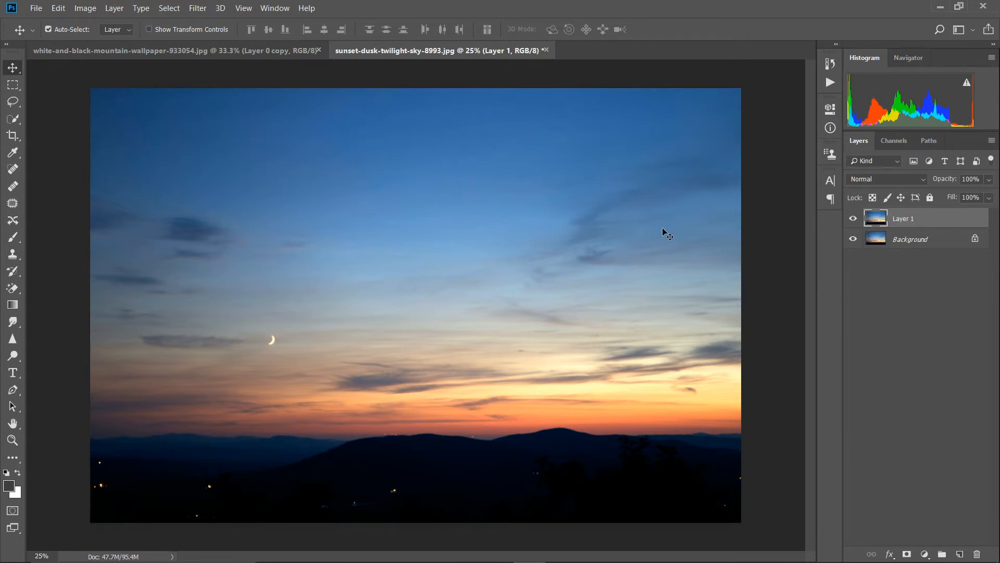
key("Delete")
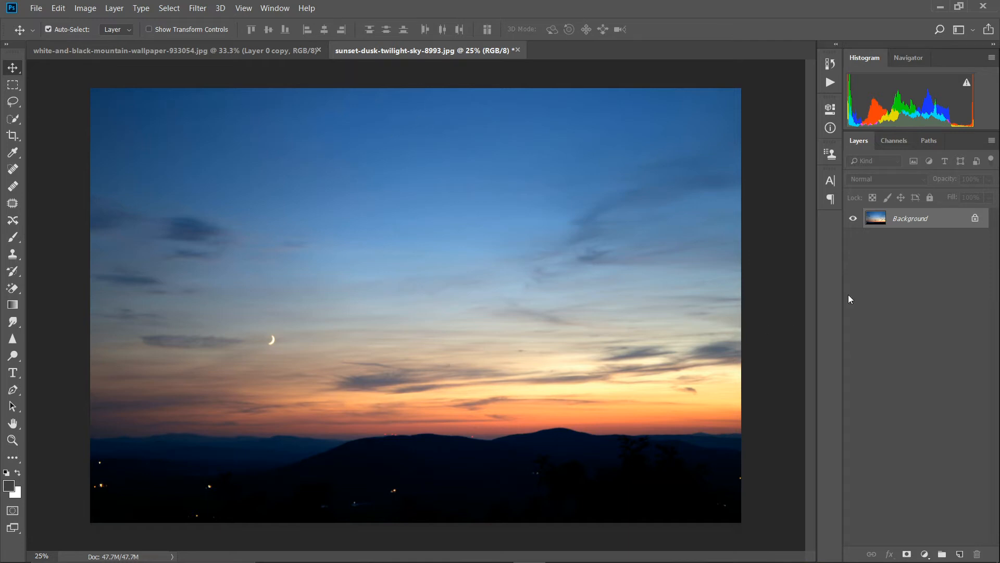
left_click(975, 220)
key("ctrl+c")
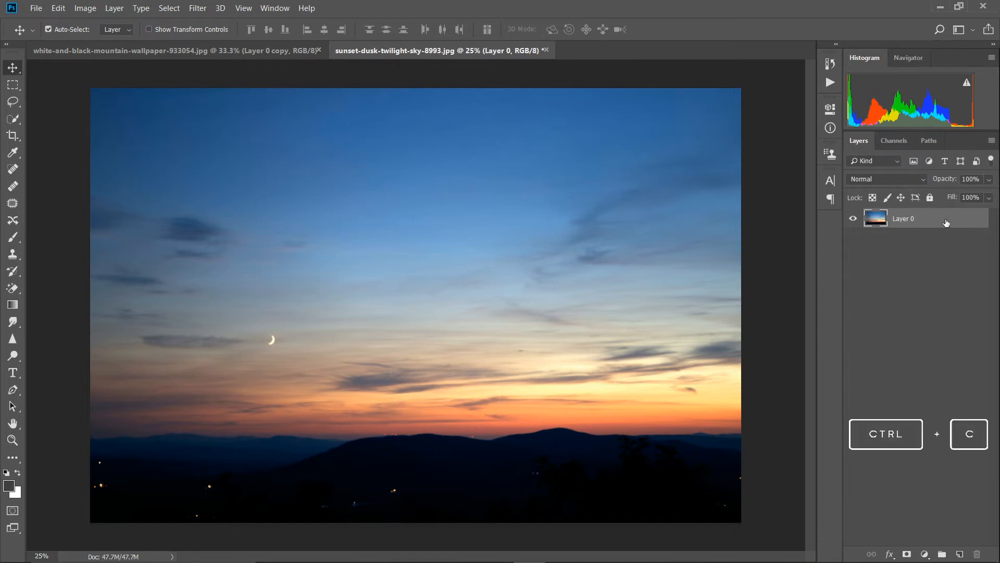
left_click(198, 55)
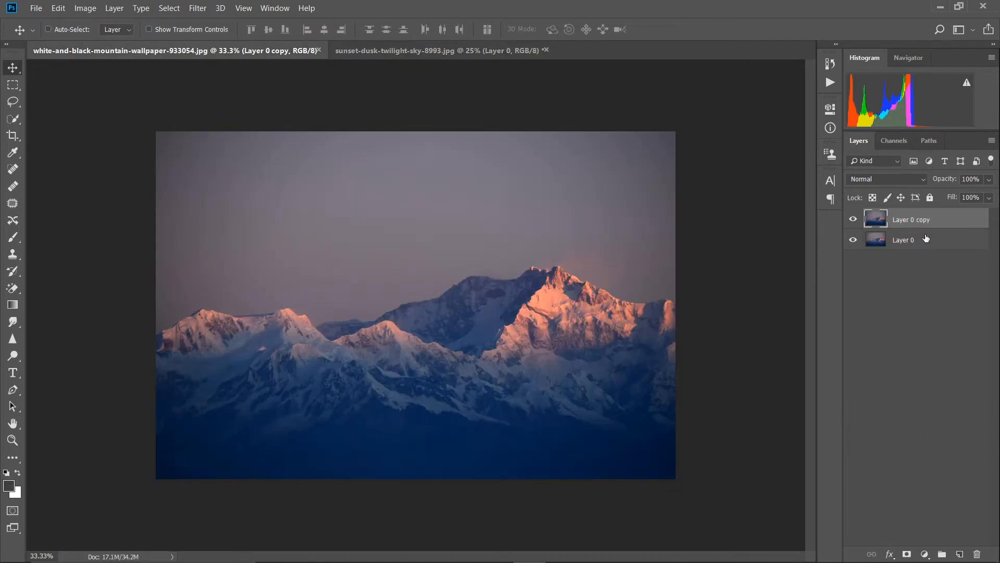
key("ctrl+v")
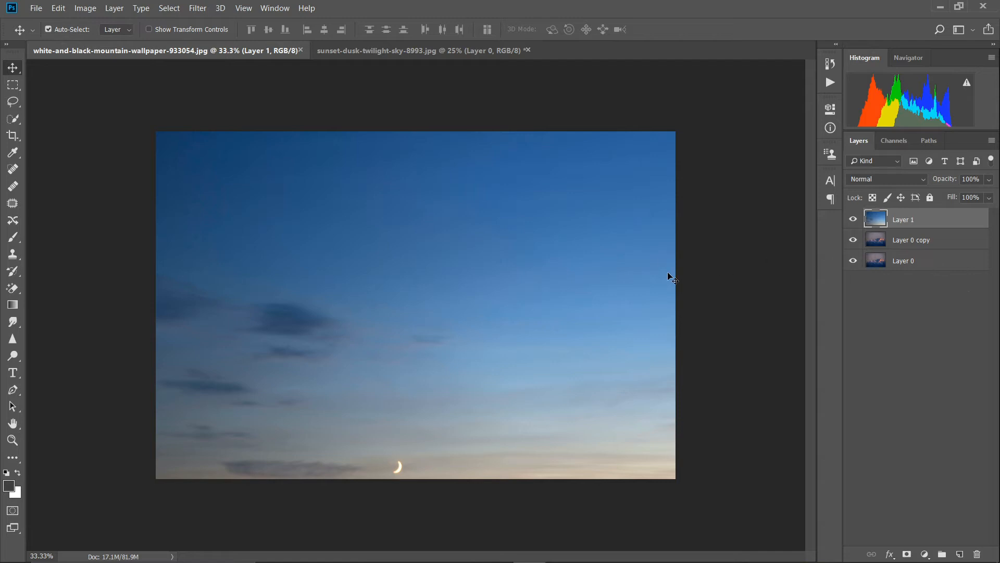
Scale the pasted sunset layer down to about 60% with Free Transform so it fits the mountain canvas, and apply the transform.
mouse_move(500, 373)
left_mouse_down()
mouse_move(495, 248)
mouse_move(492, 322)
mouse_move(517, 334)
mouse_move(483, 361)
mouse_move(499, 367)
left_mouse_up()
key("ctrl")
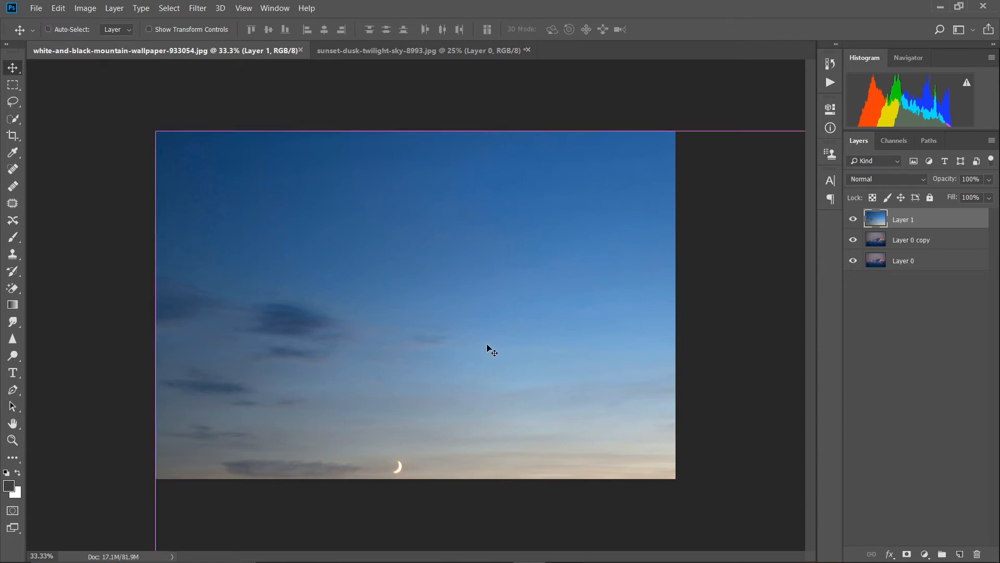
key("ctrl+t")
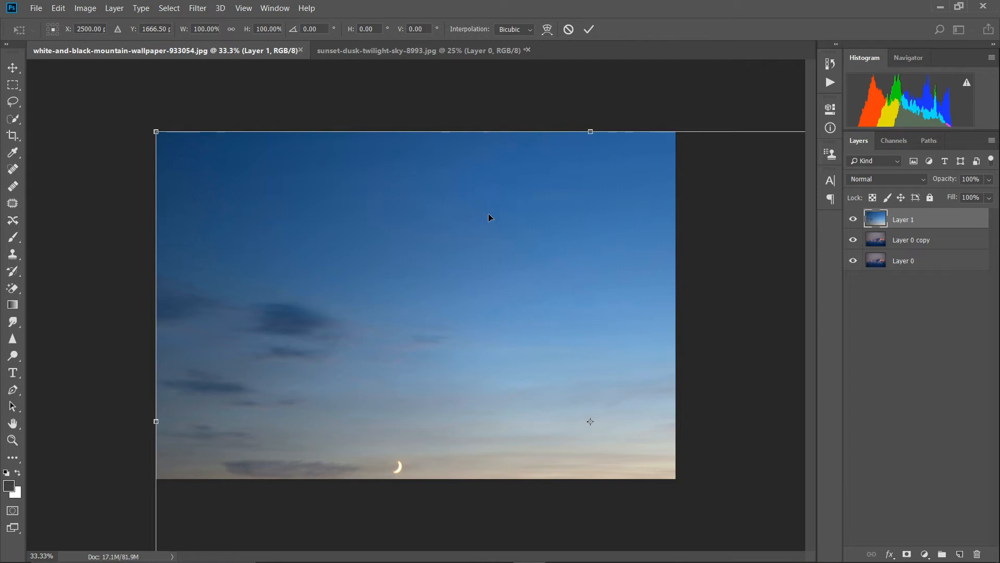
key("ctrl+minus")
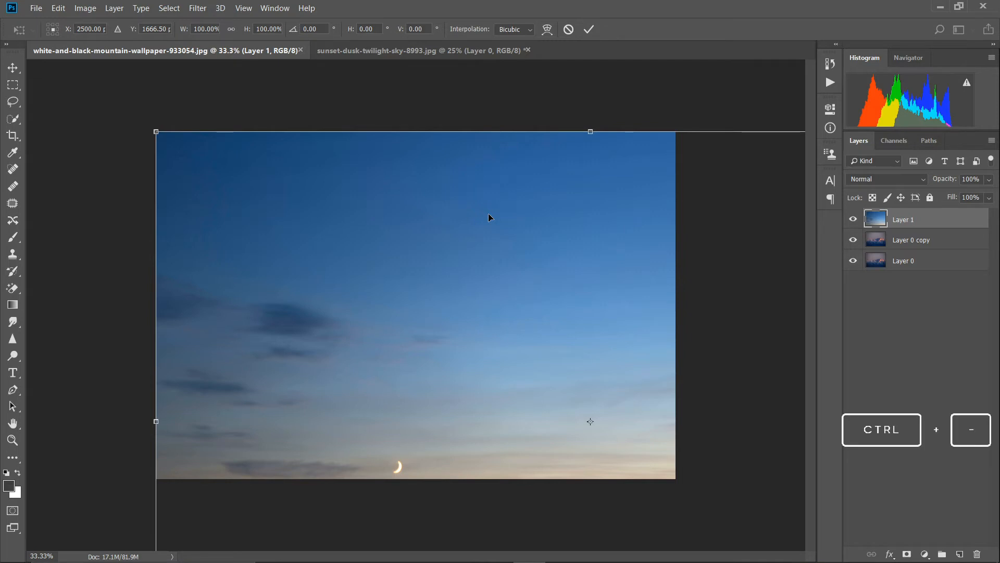
key("ctrl+minus")
key("ctrl+minus")
key("ctrl+minus")
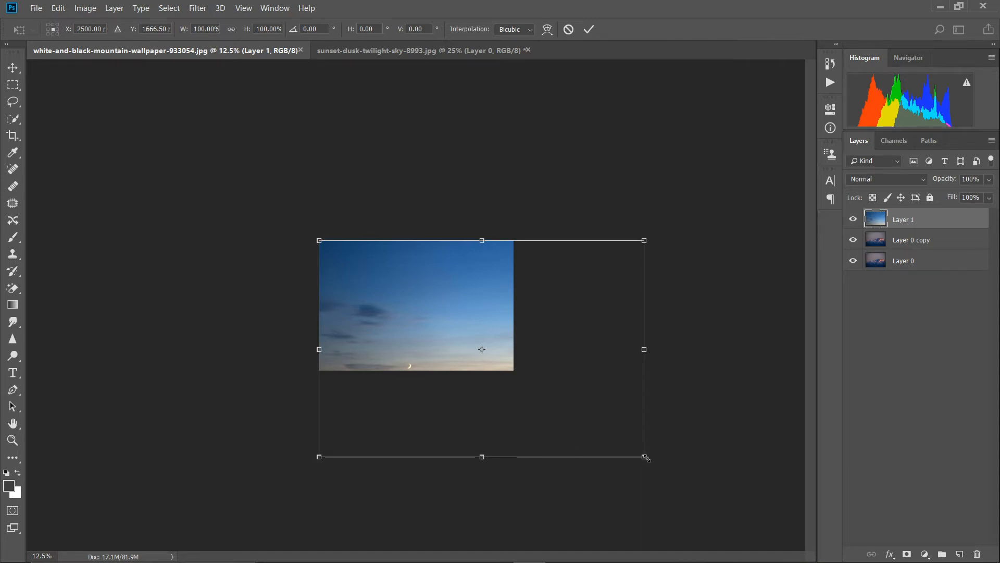
left_click_drag(645, 457, 524, 360)
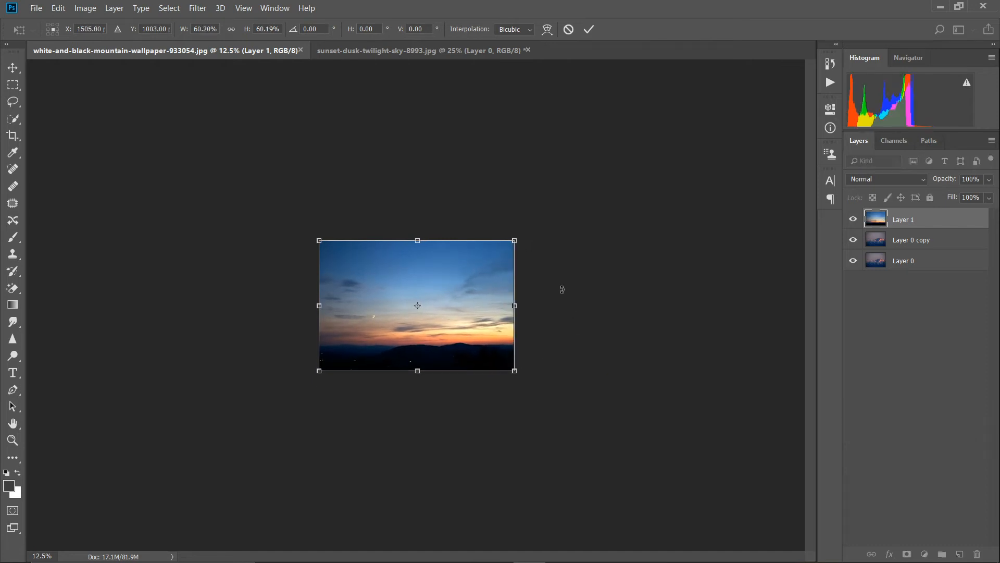
key("ctrl+plus")
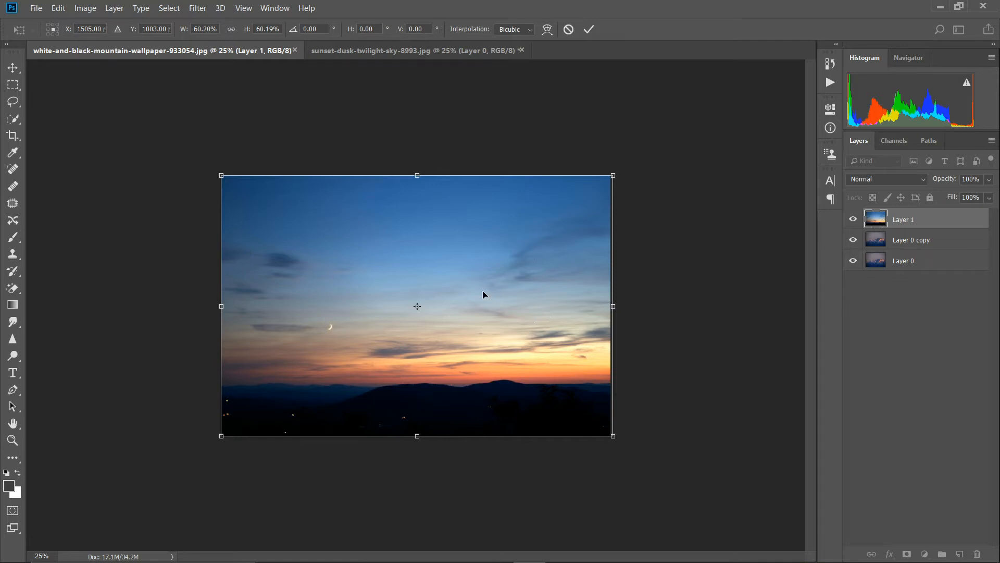
left_click(587, 33)
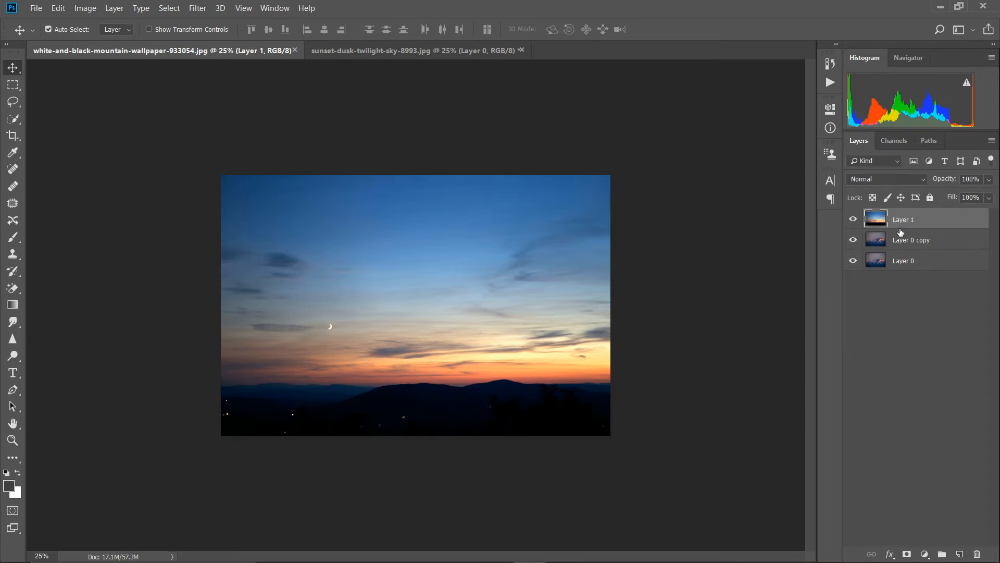
Compare the sunset layer with the mountain photo beneath it by switching Layer 1's visibility off and on.
left_click(853, 220)
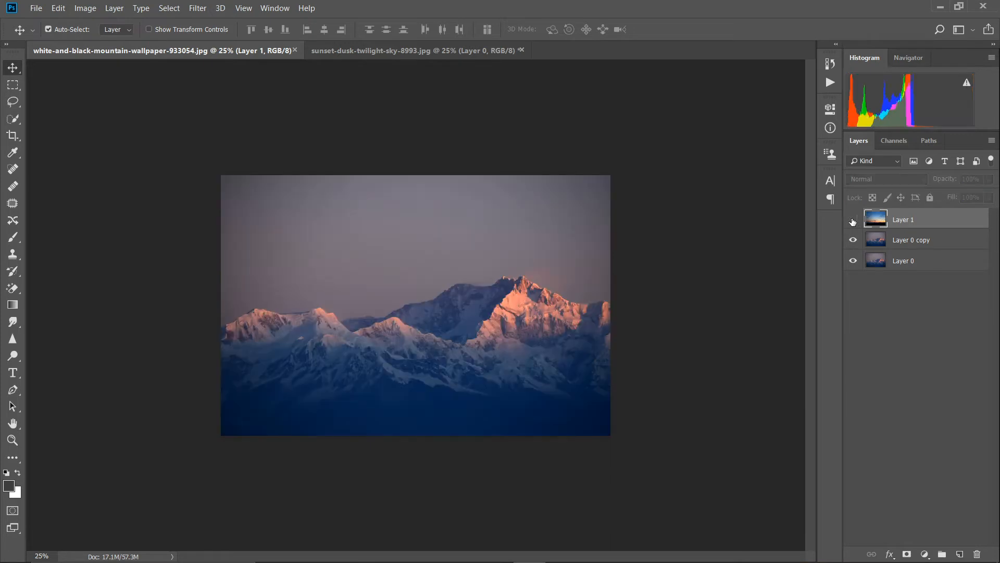
left_click(853, 221)
left_click(853, 220)
left_click(853, 220)
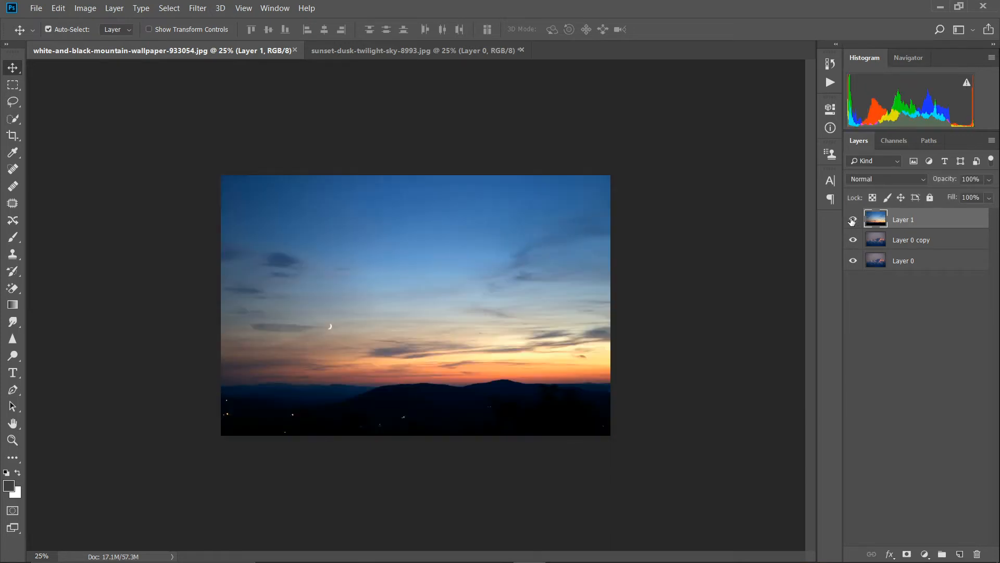
left_click(852, 221)
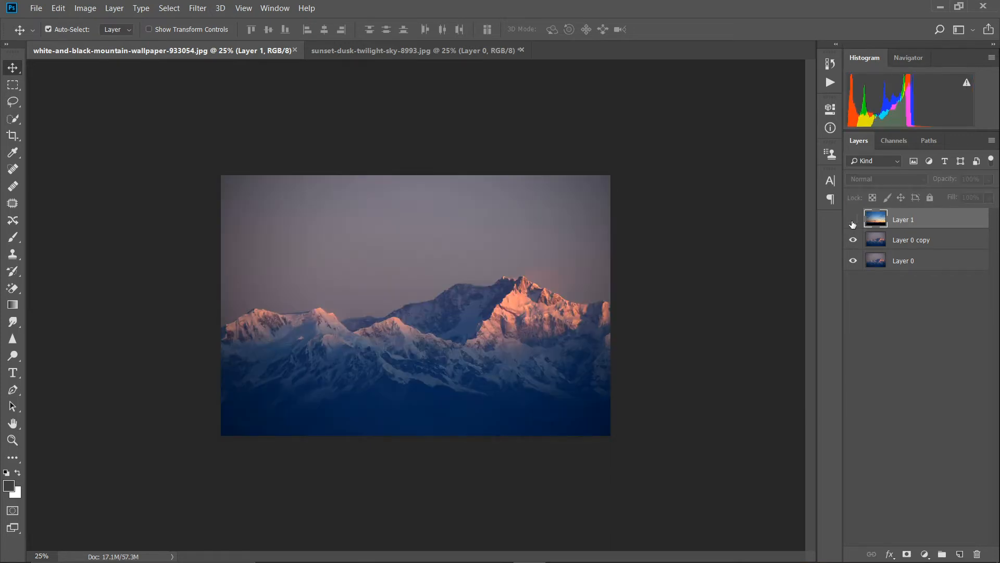
left_click(853, 221)
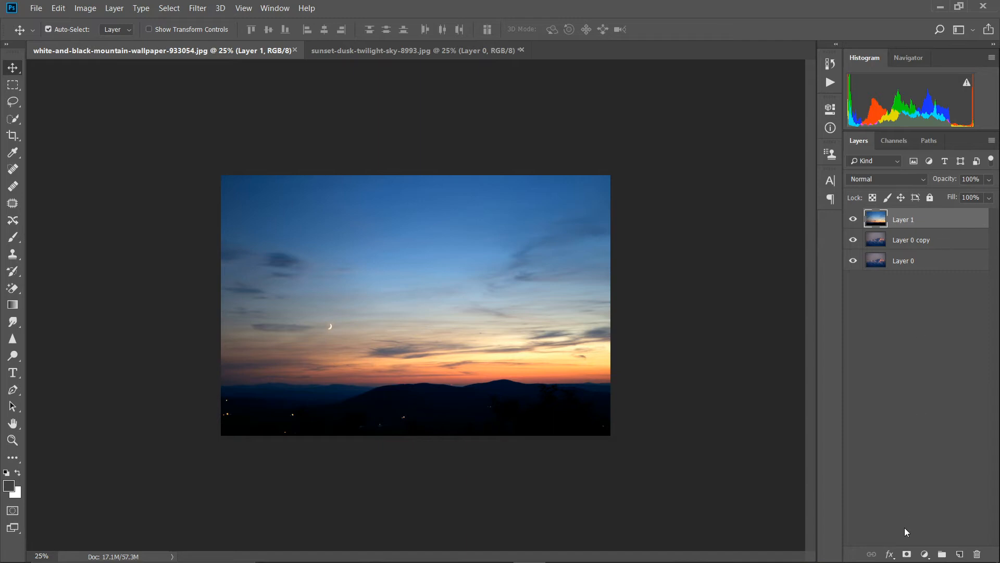
Add a layer mask to the sunset layer and lower the layer's opacity to 65%.
left_click(908, 554)
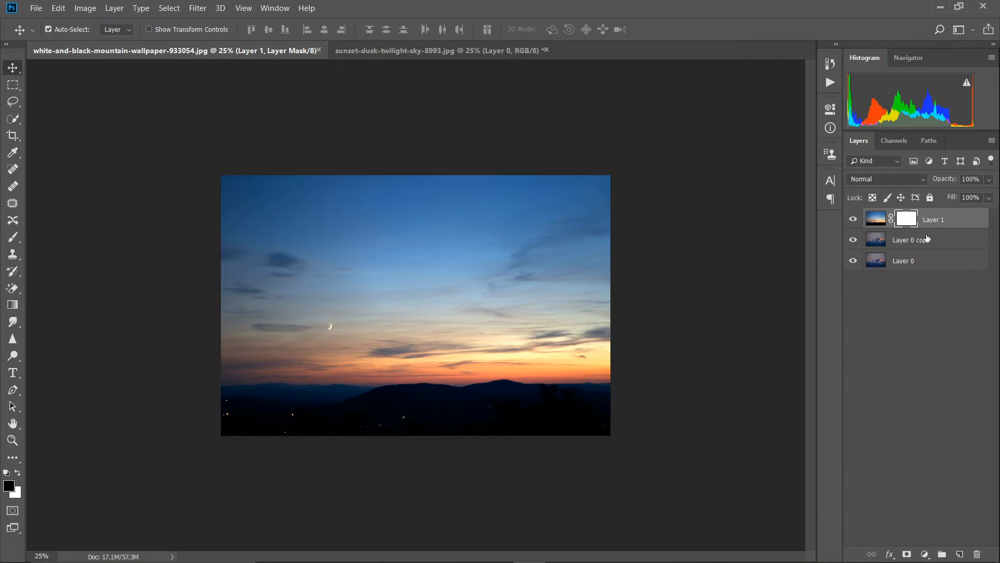
left_click(990, 179)
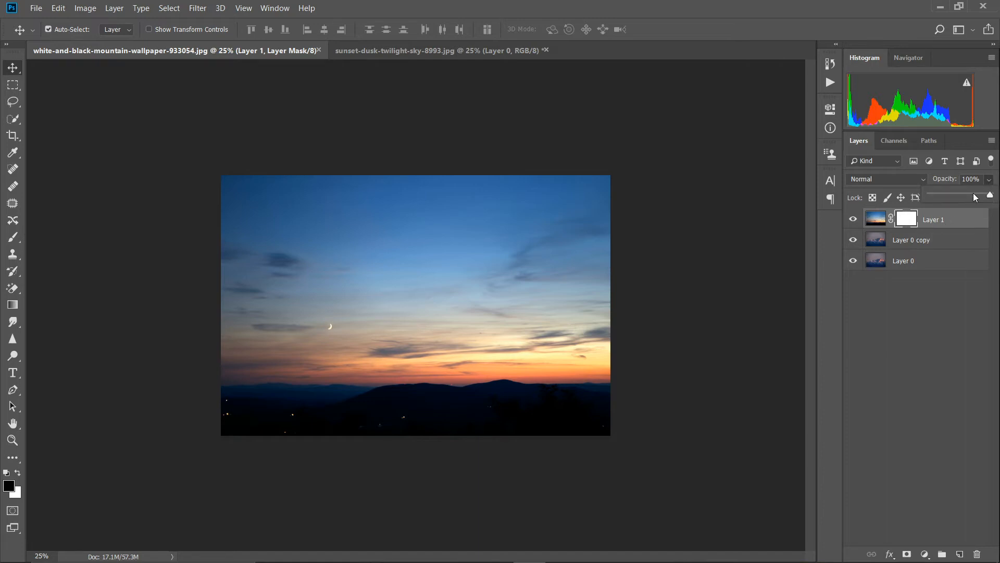
left_click_drag(990, 196, 971, 195)
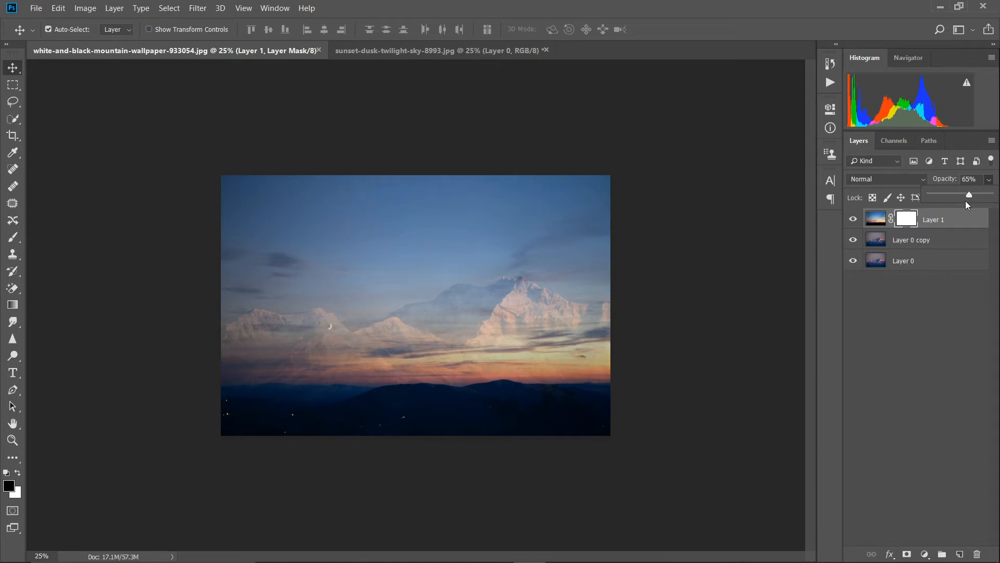
left_click(955, 229)
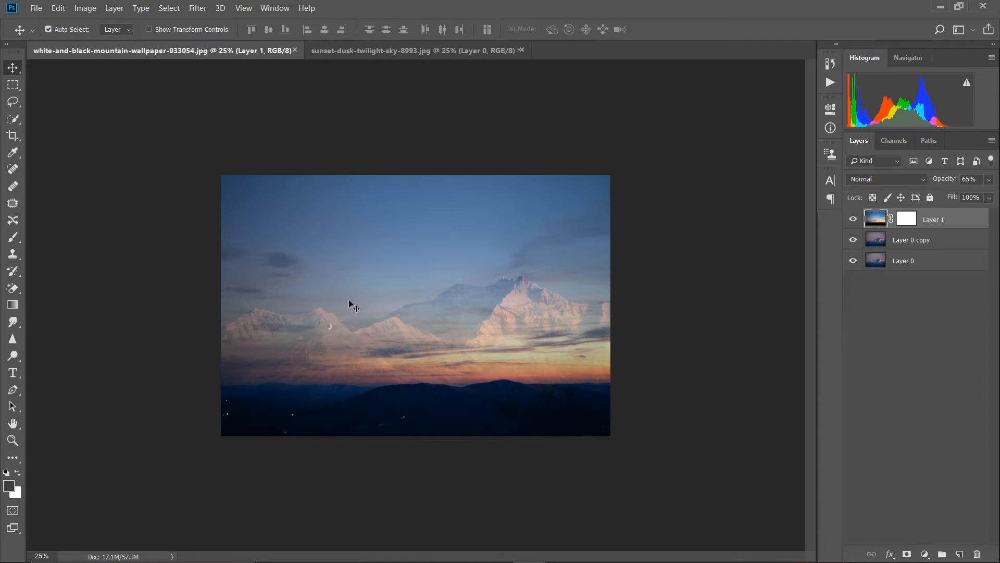
Move the sunset image up to about Y 523 px with Free Transform so its horizon overlaps the mountain range, and apply it.
key("ctrl")
key("ctrl+t")
left_click_drag(485, 390, 483, 327)
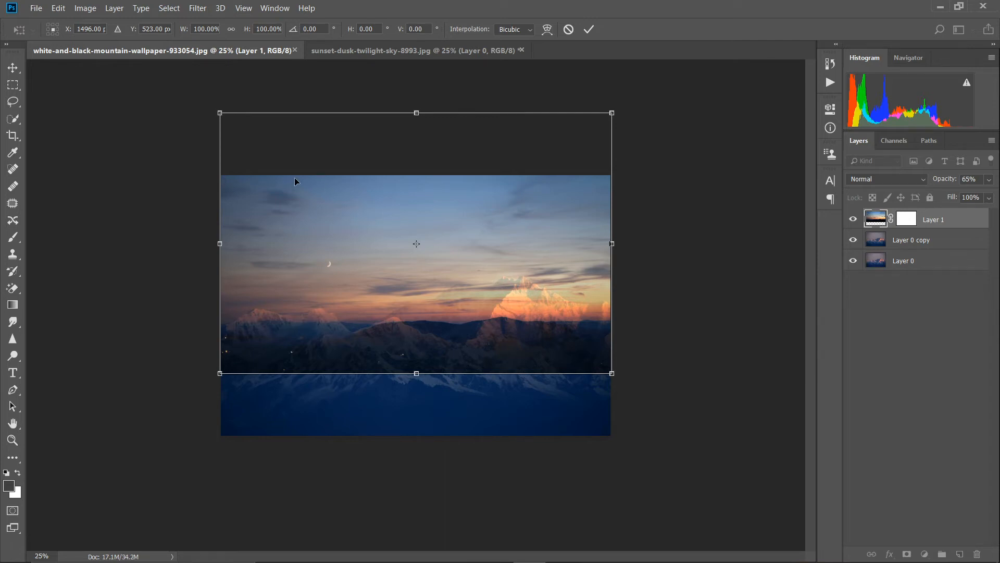
left_click(589, 29)
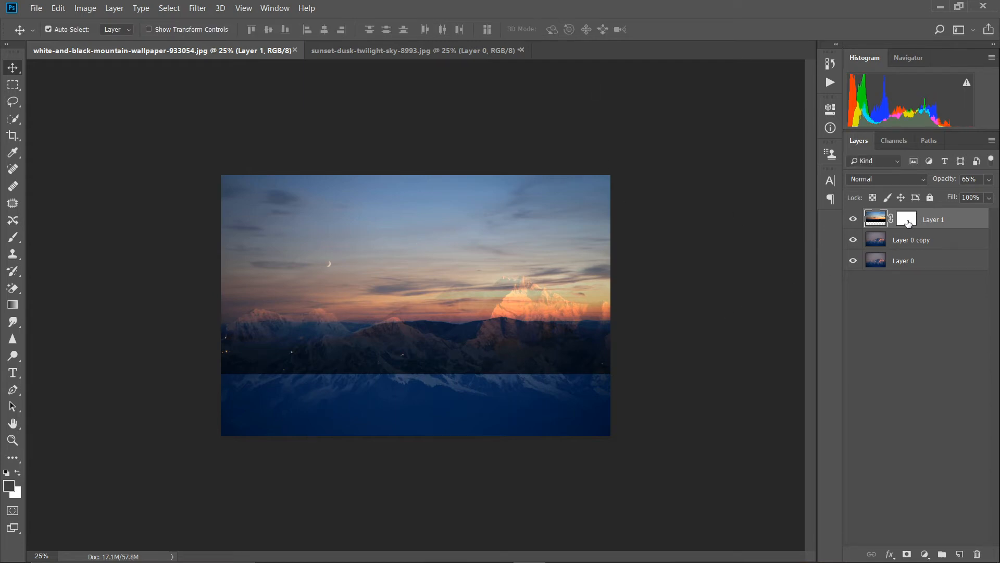
Target the sunset layer's mask, activate the Brush tool and set the foreground colour to black (000000).
left_click(907, 222)
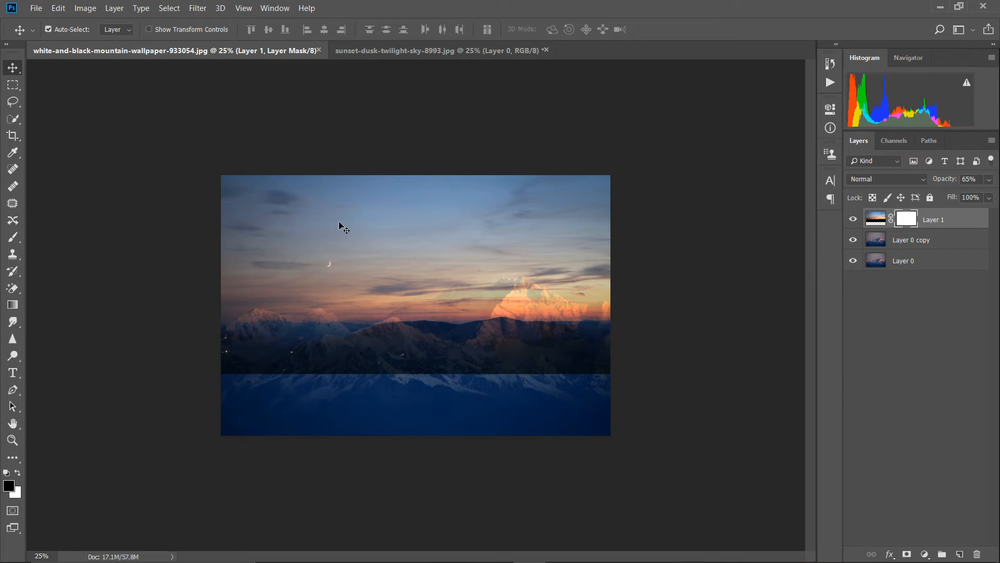
left_click(12, 240)
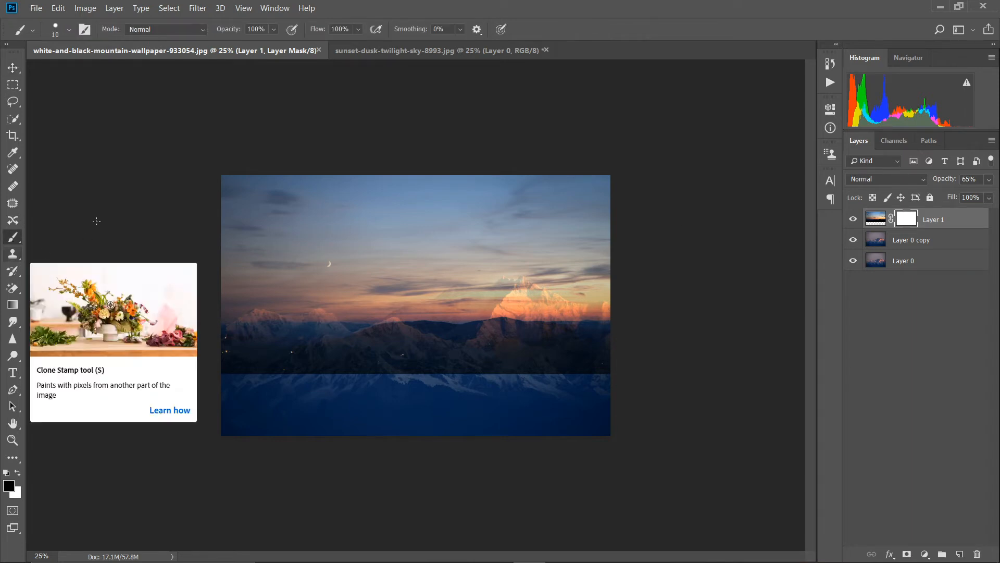
left_click(8, 487)
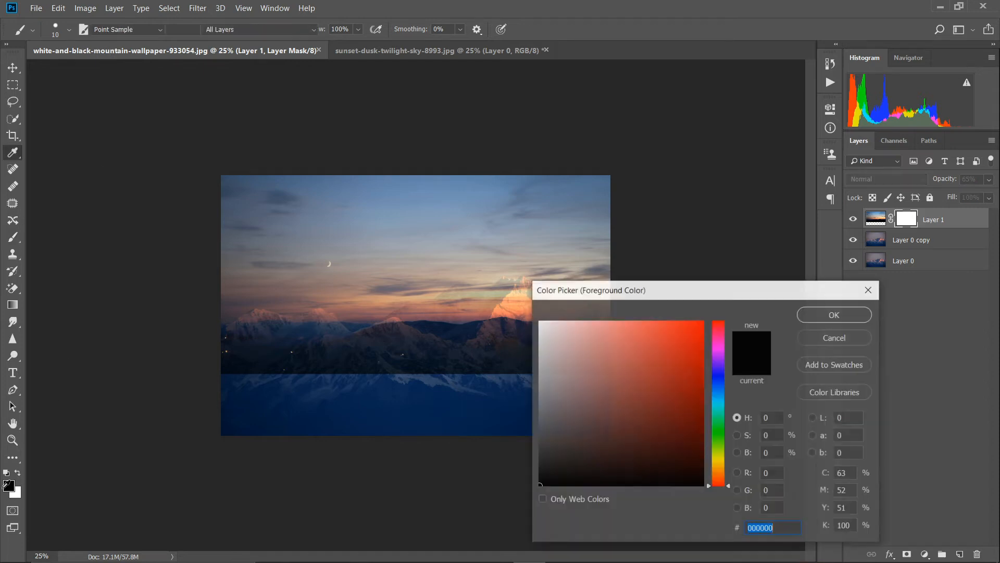
left_click(537, 484)
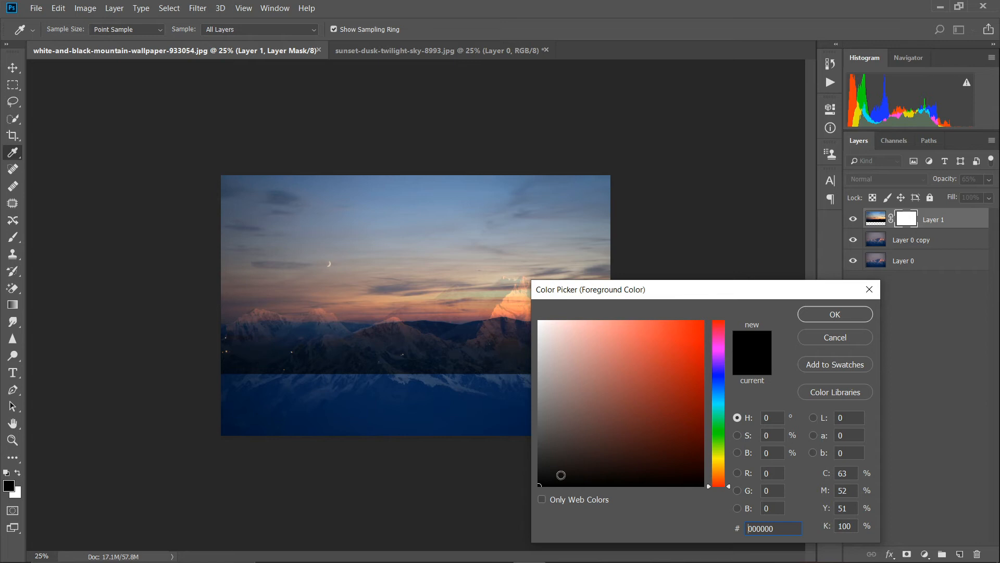
left_click(805, 316)
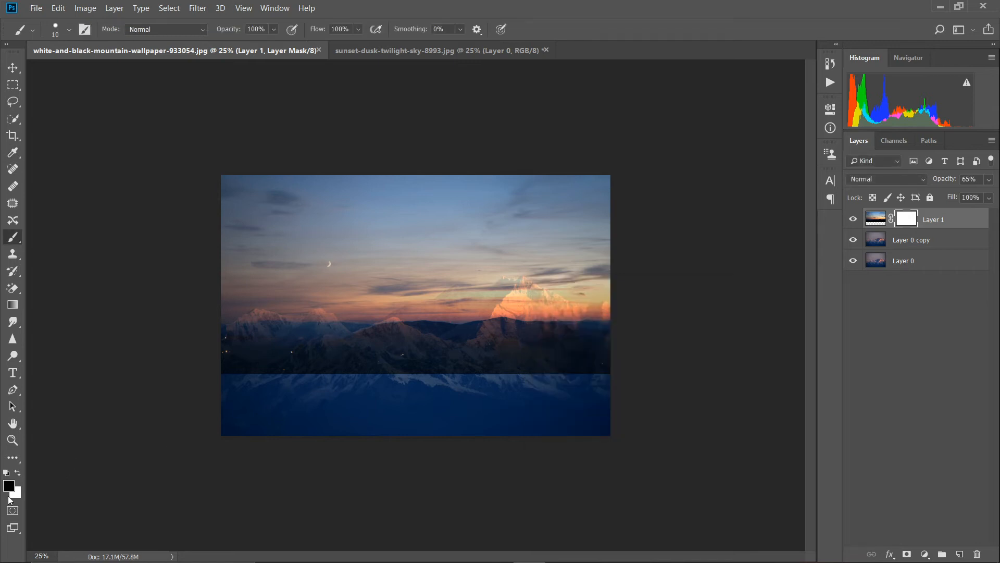
Choose the Soft Round brush and set its size to 44 px.
left_click(70, 30)
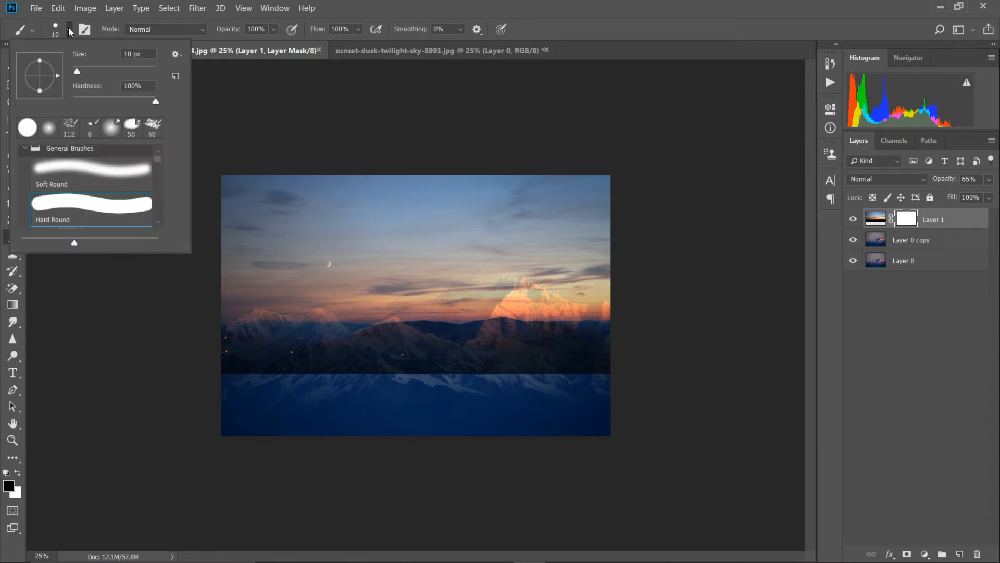
left_click(102, 180)
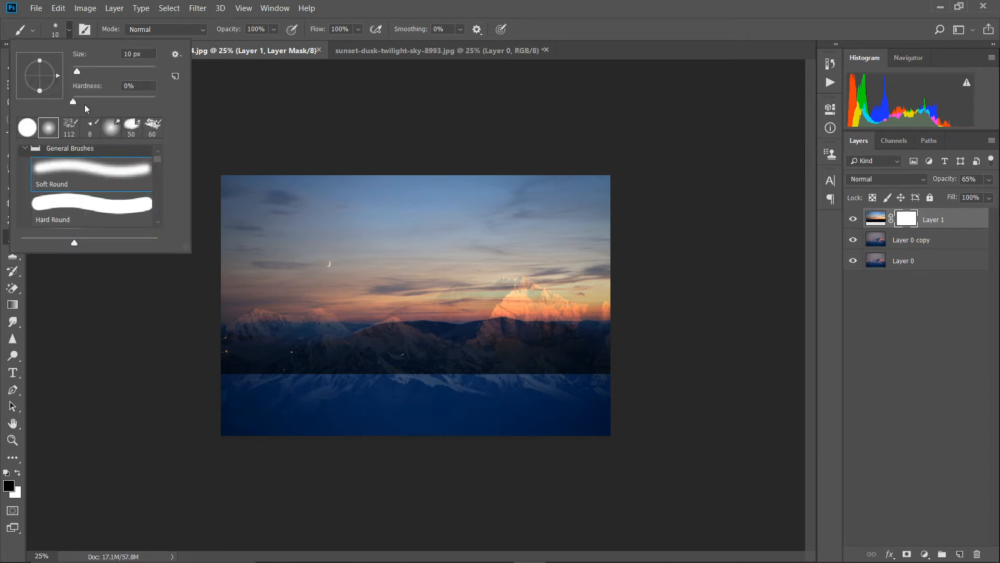
left_click_drag(78, 72, 91, 71)
left_click(70, 34)
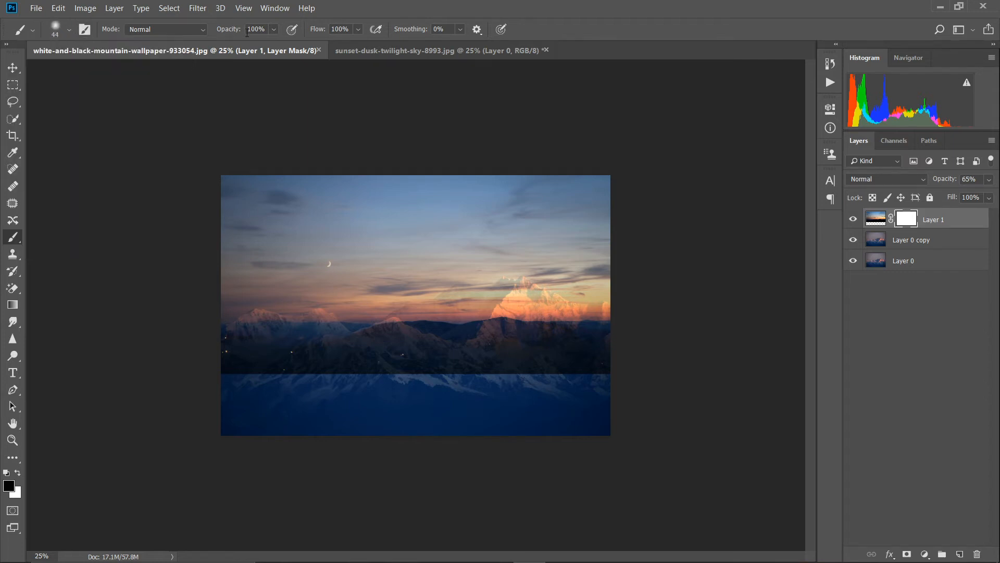
Enlarge the brush to 1811 px and paint black on the sunset layer's mask across the lower part of the image.
left_click(268, 30)
left_click(65, 30)
left_click(105, 71)
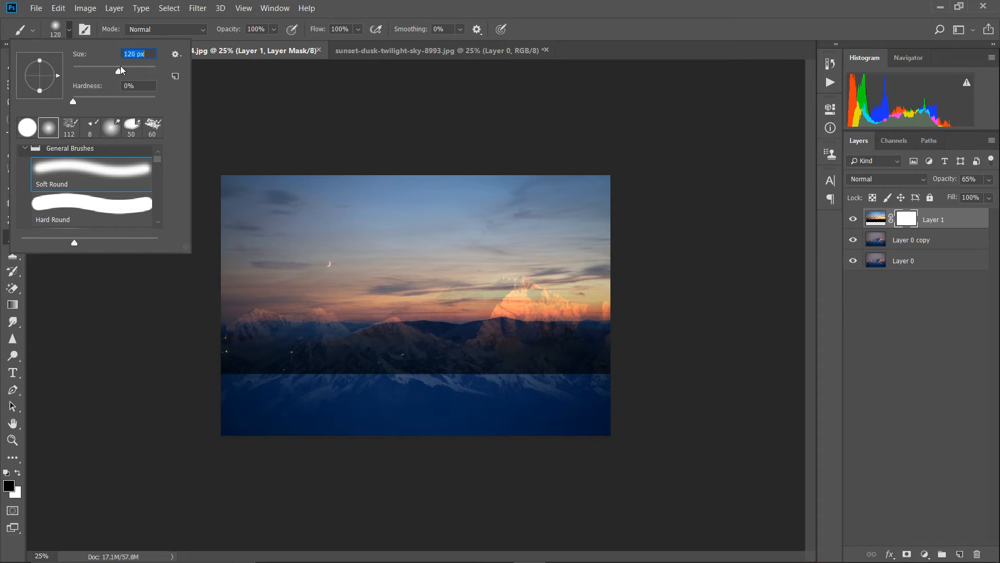
left_click_drag(139, 67, 140, 66)
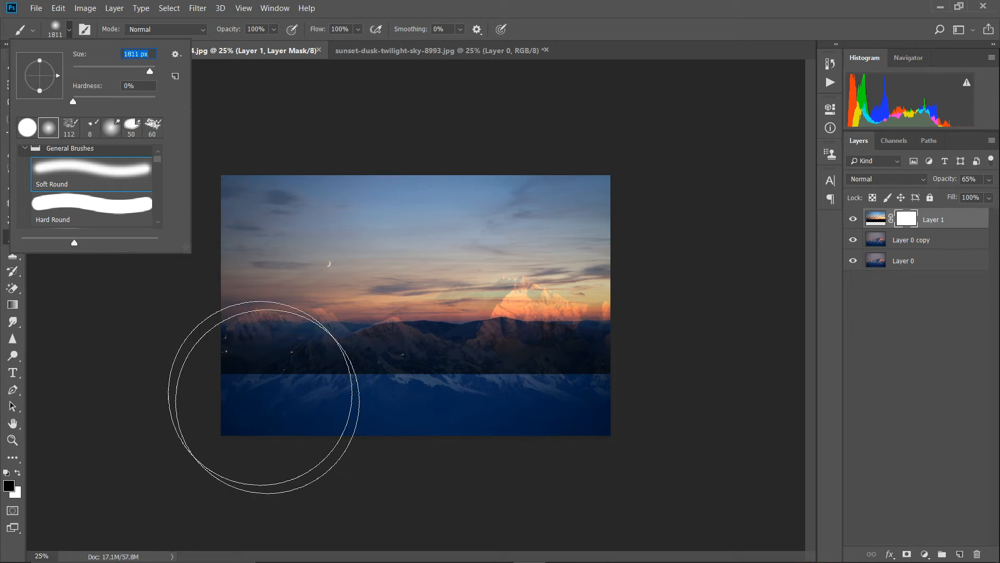
left_click(70, 33)
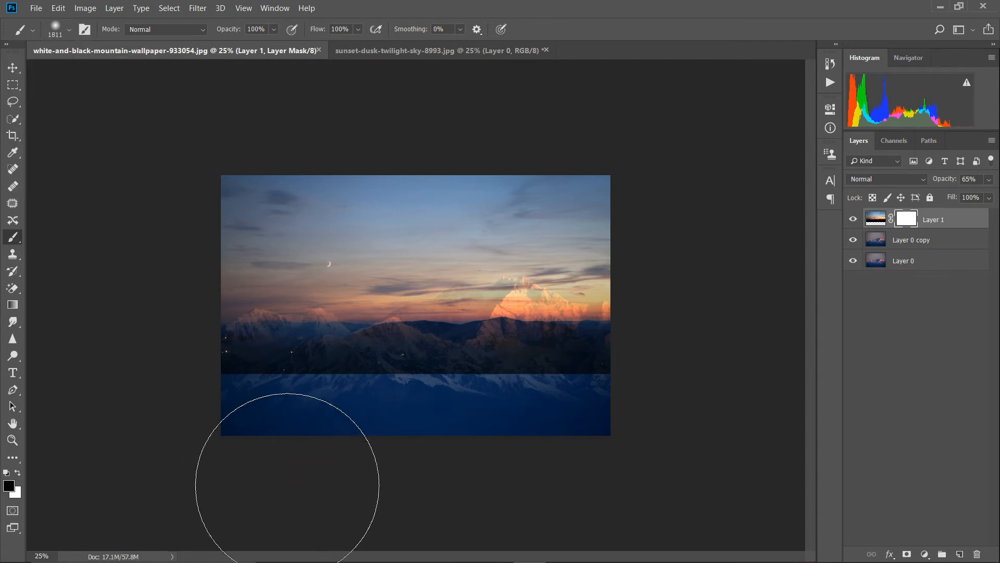
mouse_move(245, 469)
left_mouse_down()
mouse_move(287, 483)
mouse_move(605, 460)
mouse_move(335, 482)
mouse_move(525, 442)
mouse_move(461, 436)
mouse_move(361, 458)
mouse_move(317, 454)
mouse_move(322, 476)
mouse_move(300, 482)
mouse_move(171, 489)
mouse_move(411, 477)
mouse_move(600, 454)
mouse_move(662, 435)
mouse_move(611, 466)
mouse_move(597, 448)
mouse_move(653, 448)
mouse_move(509, 522)
mouse_move(360, 504)
mouse_move(328, 442)
mouse_move(351, 441)
mouse_move(225, 544)
mouse_move(249, 520)
mouse_move(523, 474)
mouse_move(565, 448)
mouse_move(535, 440)
left_mouse_up()
Reduce the brush to 1100 px and paint black on the mask over the mountains, undoing the stroke that covers the sky.
key("bracketleft")
key("bracketleft")
key("bracketleft")
key("bracketleft")
key("bracketleft")
key("bracketleft")
key("bracketleft")
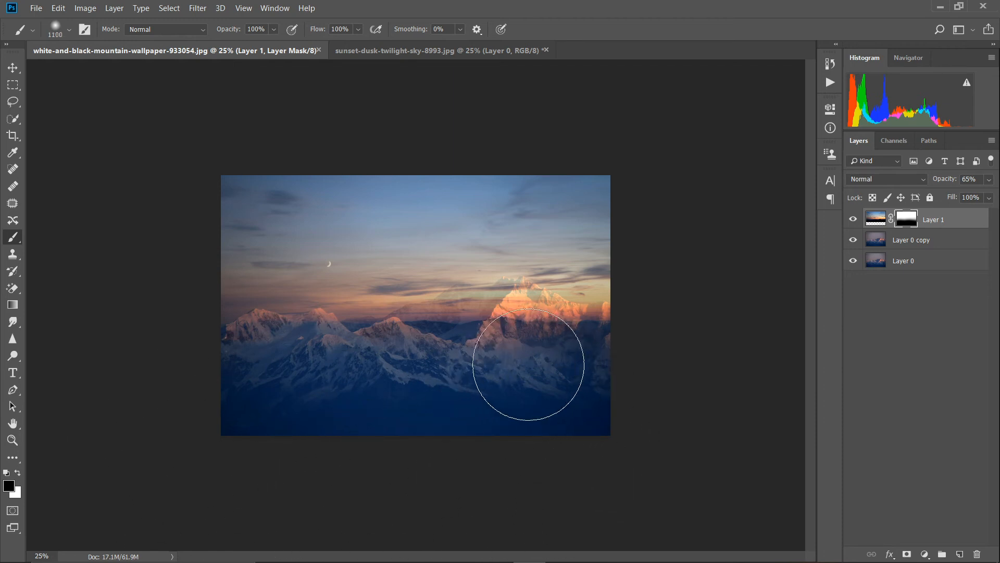
mouse_move(532, 391)
left_mouse_down()
mouse_move(346, 410)
mouse_move(259, 438)
mouse_move(251, 417)
mouse_move(264, 403)
mouse_move(236, 389)
mouse_move(261, 340)
mouse_move(275, 263)
mouse_move(489, 249)
left_mouse_up()
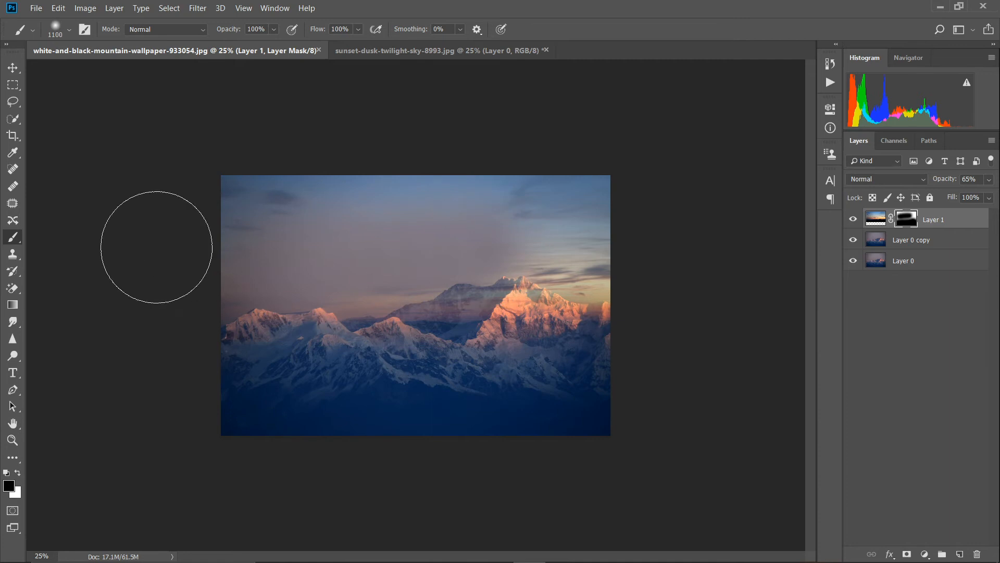
key("ctrl+z")
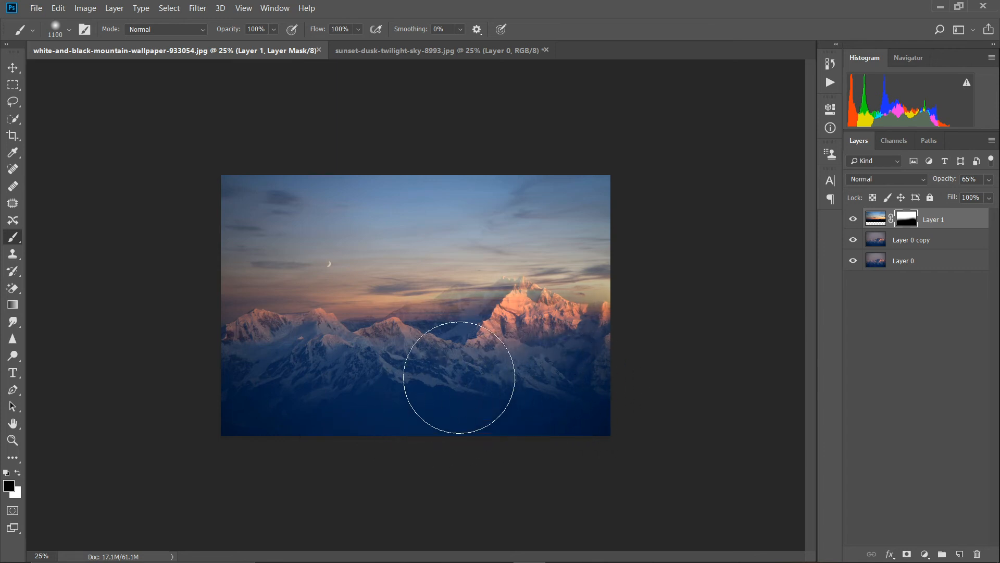
mouse_move(421, 398)
left_mouse_down()
mouse_move(520, 362)
mouse_move(514, 342)
mouse_move(395, 398)
left_mouse_up()
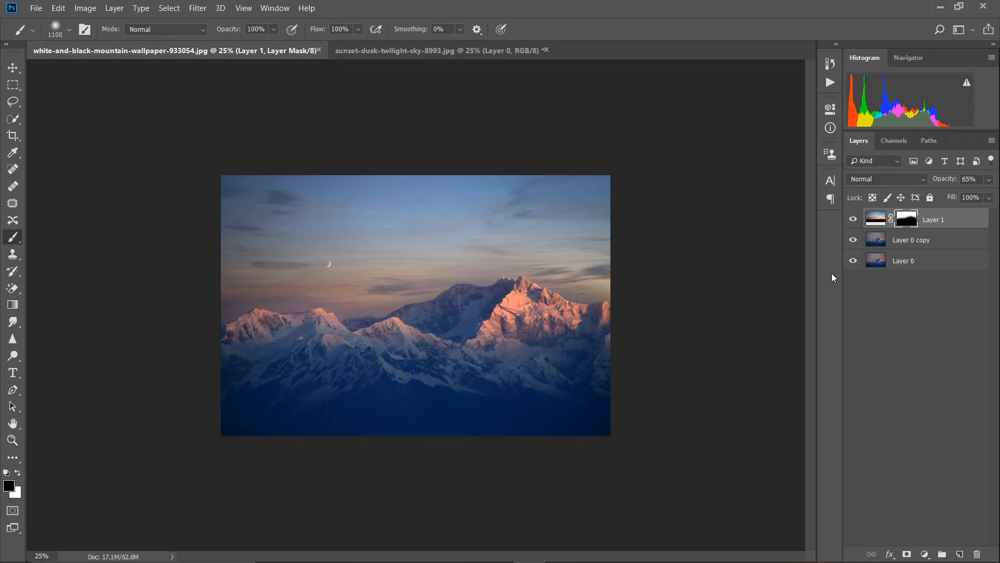
Target the sunset layer's image instead of its mask and raise the layer's opacity.
left_click(878, 218)
left_click(986, 183)
mouse_move(977, 196)
left_mouse_down()
mouse_move(999, 198)
mouse_move(952, 192)
mouse_move(999, 197)
mouse_move(981, 195)
left_mouse_up()
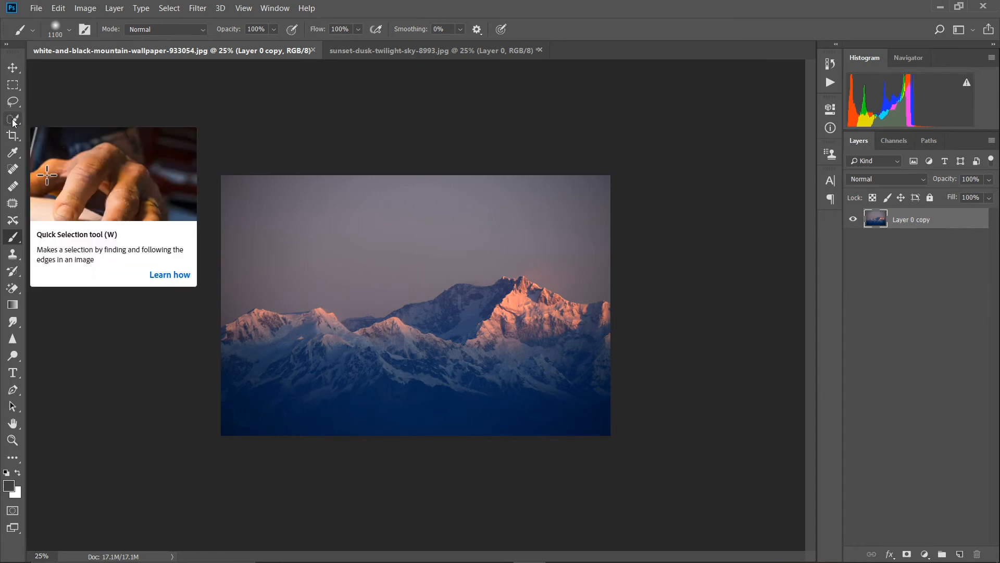
Select the whole mountain range up to its ridge line with the Quick Selection tool.
left_click(14, 121)
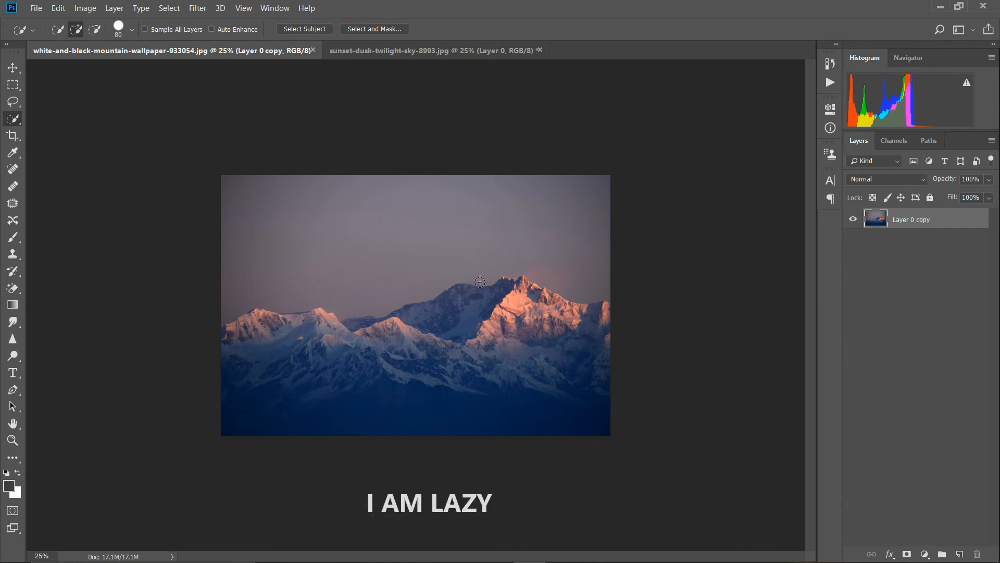
mouse_move(242, 327)
left_mouse_down()
mouse_move(408, 354)
mouse_move(444, 323)
mouse_move(504, 310)
left_mouse_up()
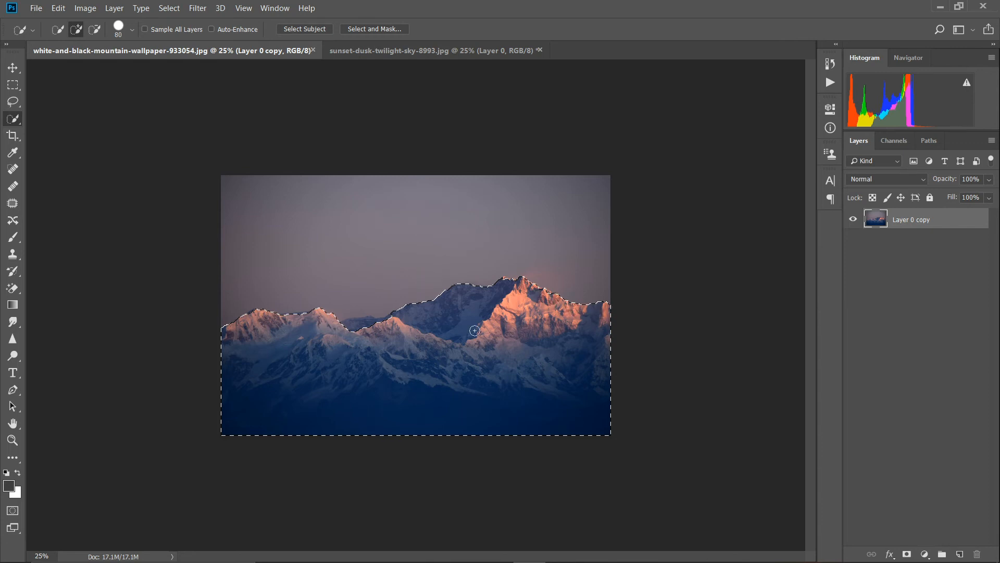
mouse_move(354, 330)
left_mouse_down()
mouse_move(374, 325)
mouse_move(348, 324)
left_mouse_up()
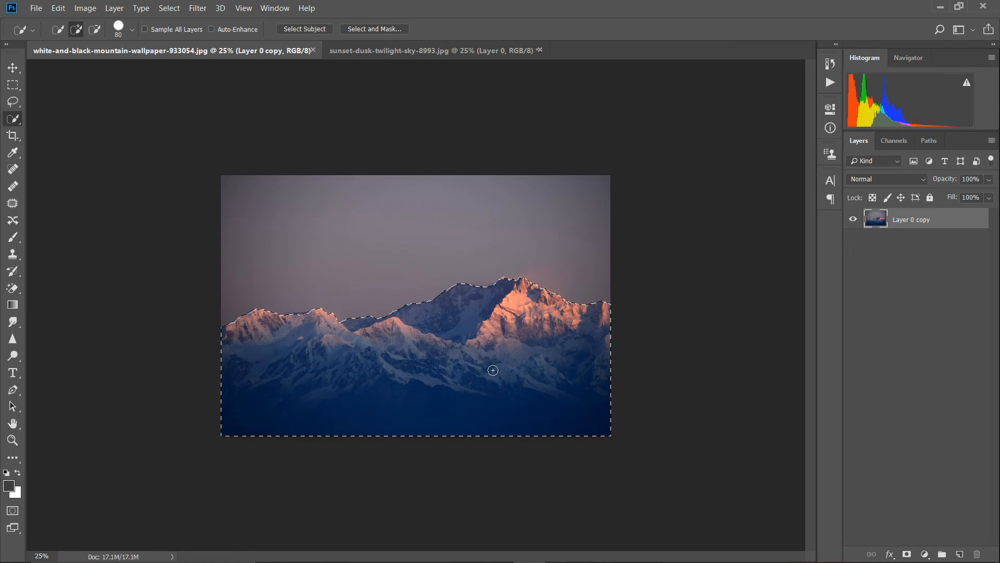
Reduce the Quick Selection brush to 45 px and add the missed ridge strip between the leftmost peaks to the selection.
key("ctrl+plus")
key("ctrl+plus")
key("ctrl+plus")
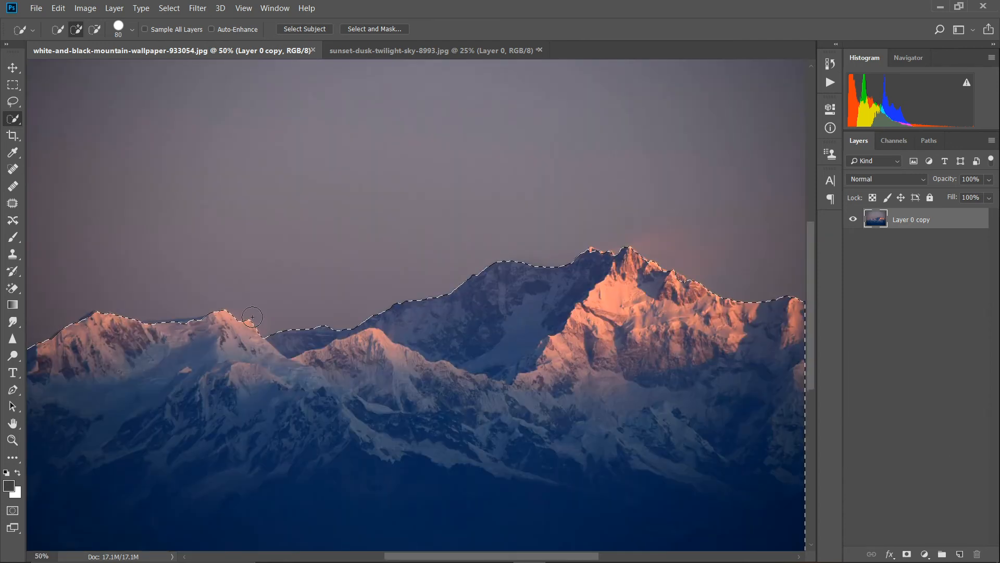
key("ctrl+plus")
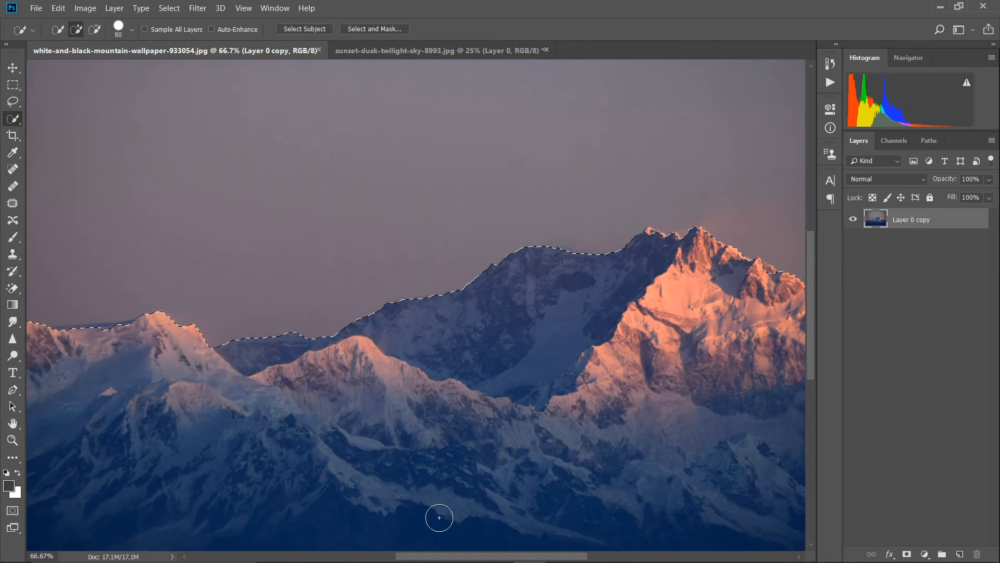
scroll(201, 337, "left", 5)
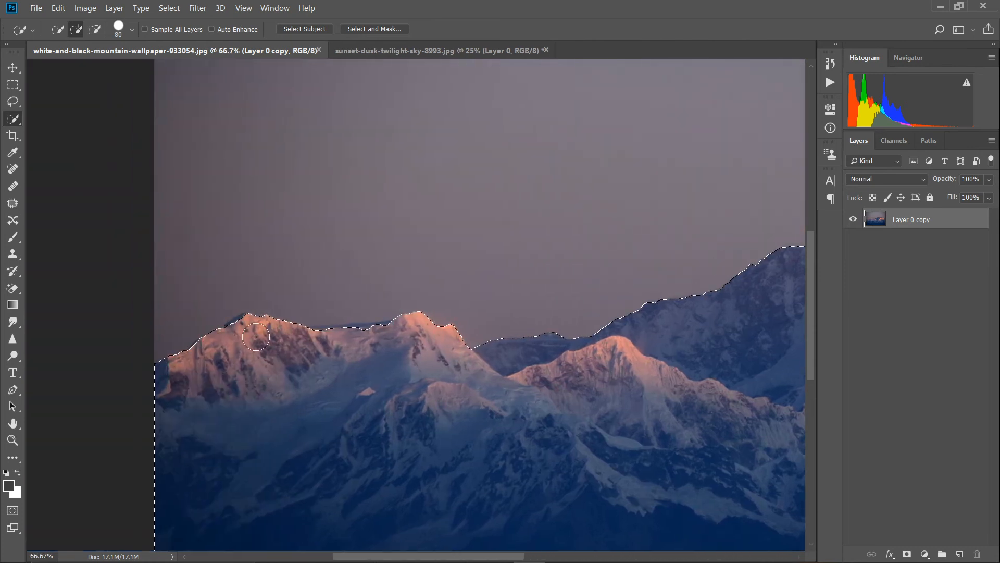
key("bracketleft")
key("bracketleft")
key("bracketleft")
key("bracketleft")
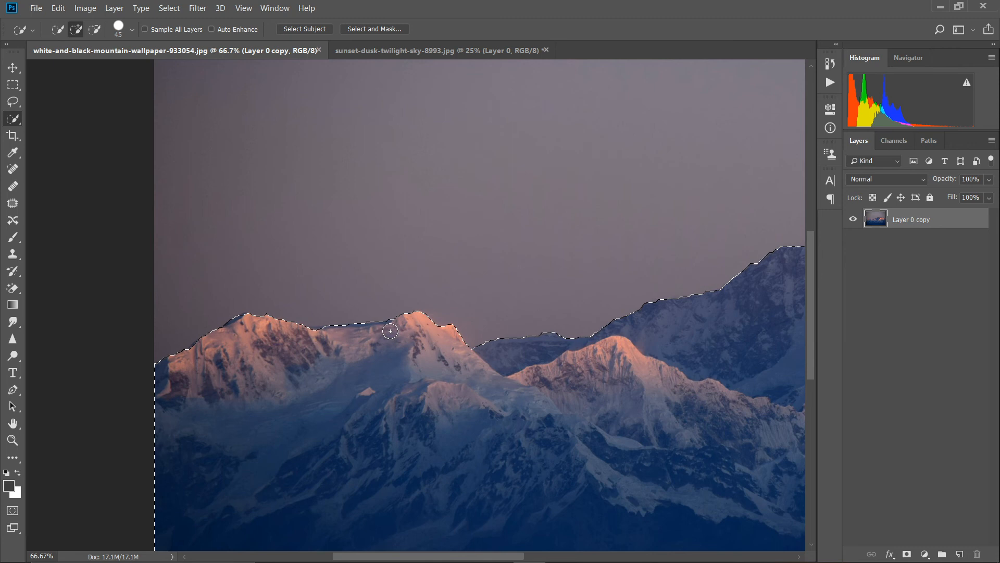
left_click_drag(487, 556, 627, 556)
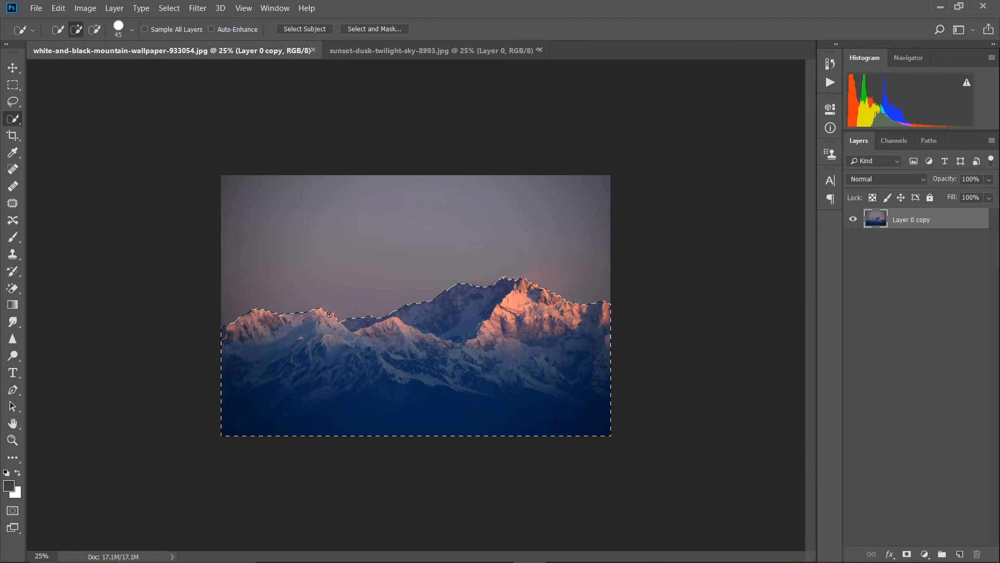
Output the mountain selection from Select and Mask as a New Layer with Layer Mask.
left_click(381, 28)
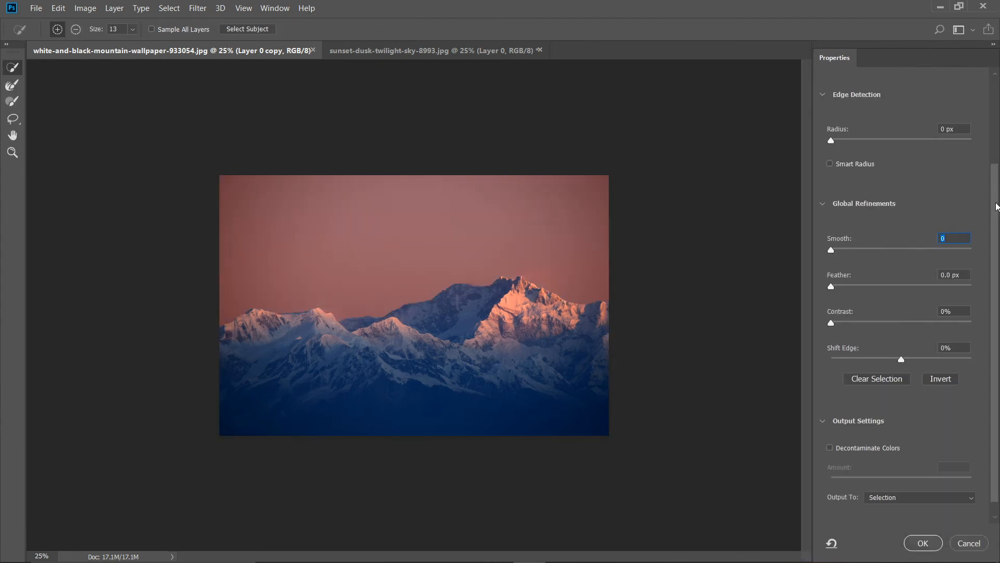
scroll(997, 219, "down", 2)
scroll(997, 228, "up", 3)
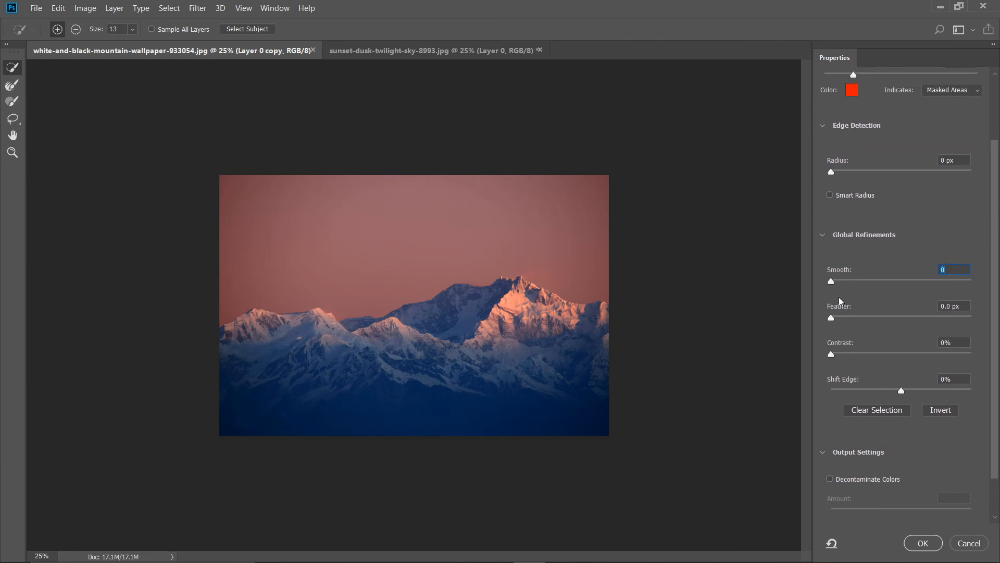
scroll(994, 307, "down", 3)
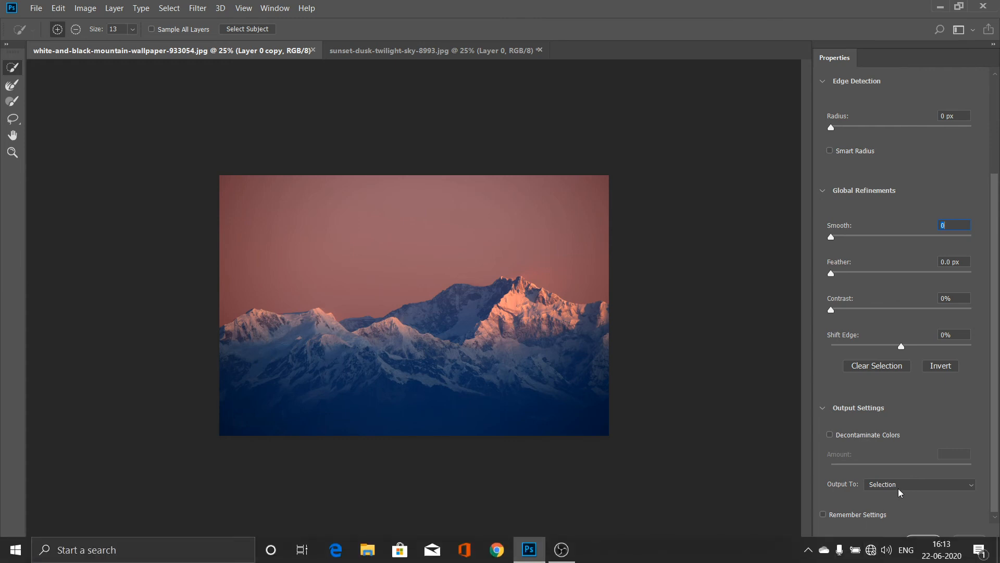
left_click(919, 484)
left_click(913, 526)
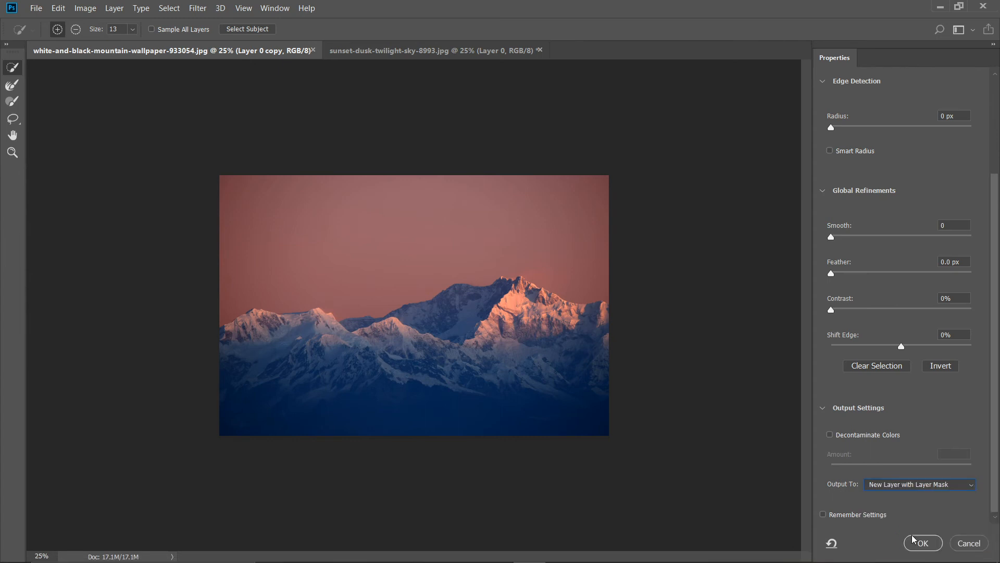
left_click(920, 543)
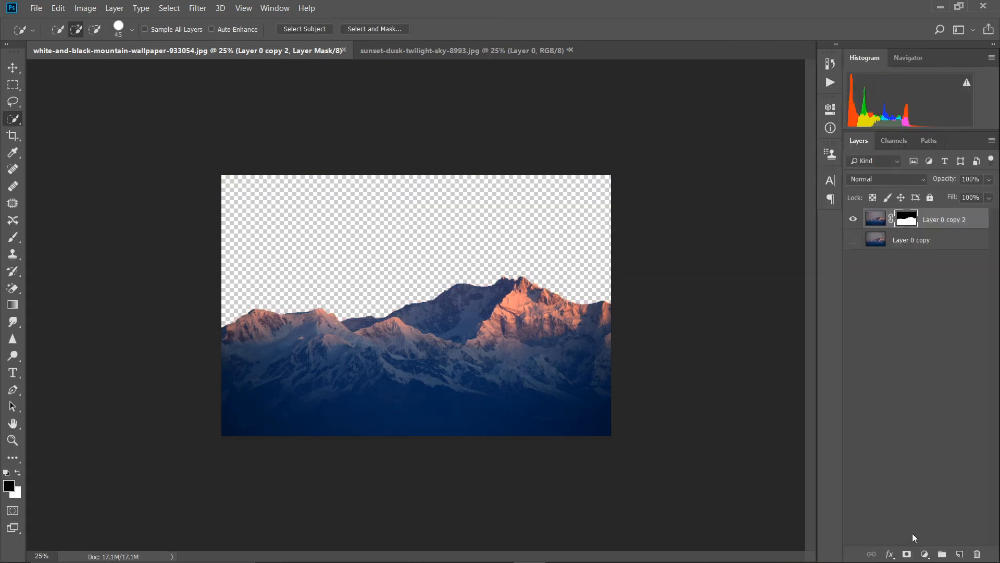
Target the masked mountain layer's image and toggle the visibility of Layer 0 copy to check the cut-out.
left_click(878, 220)
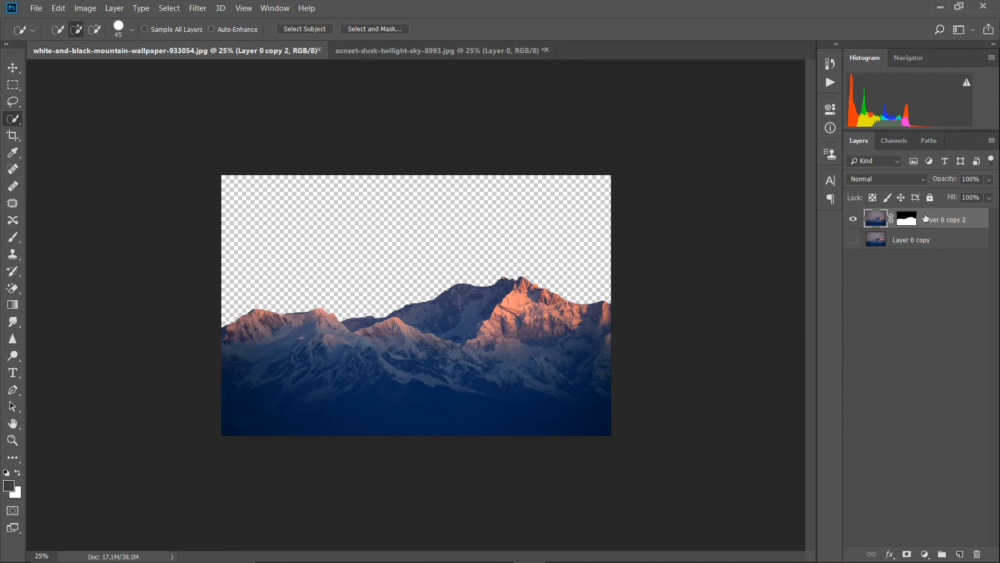
left_click(853, 239)
left_click(853, 240)
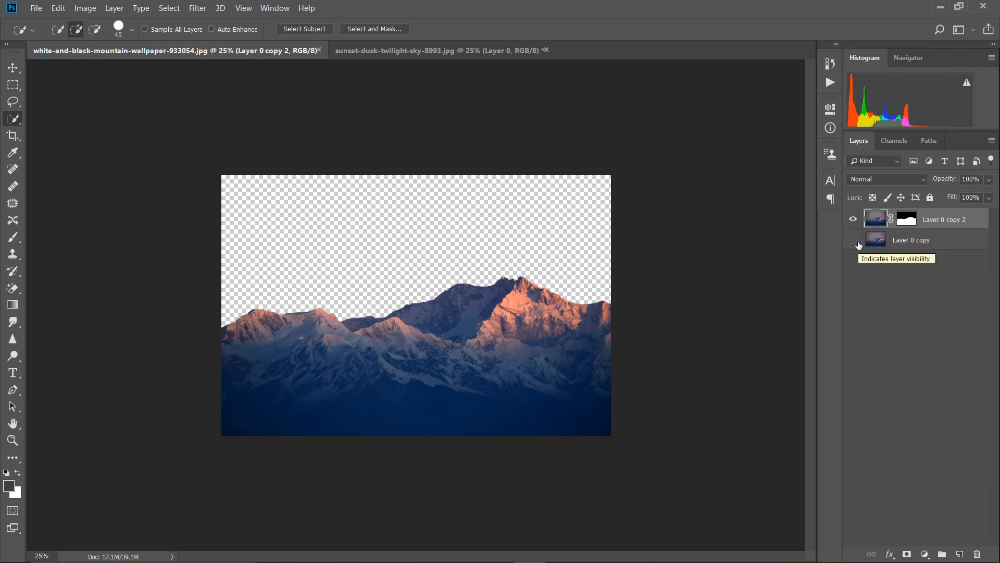
left_click(858, 243)
left_click(857, 243)
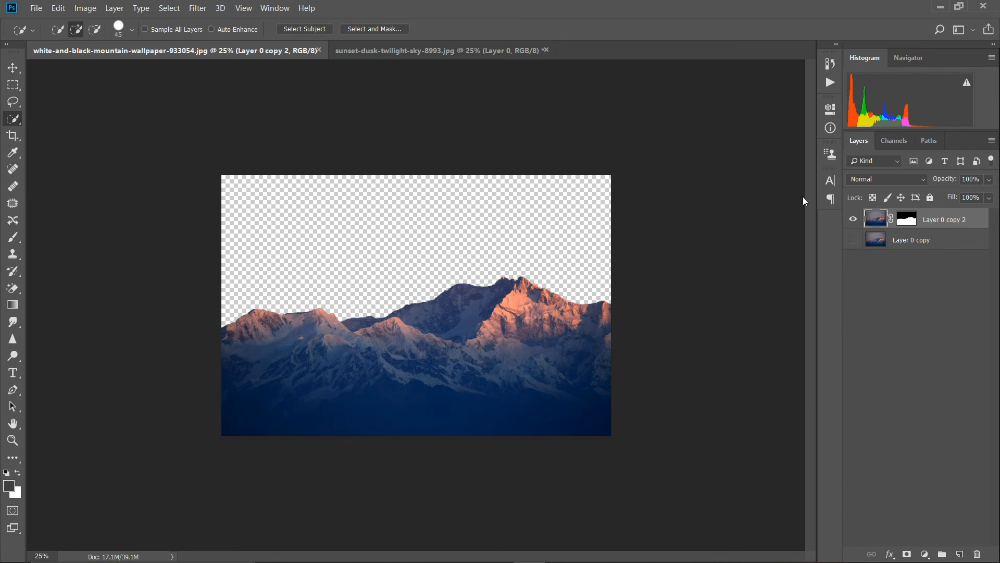
Paste the copied sunset image into the mountain document as a new layer.
left_click(382, 50)
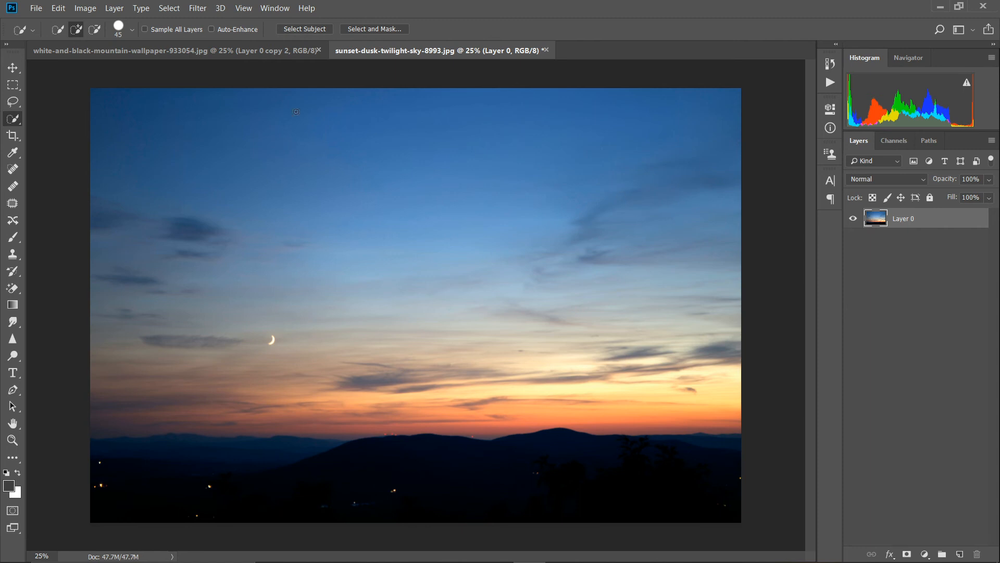
left_click(190, 51)
key("ctrl+v")
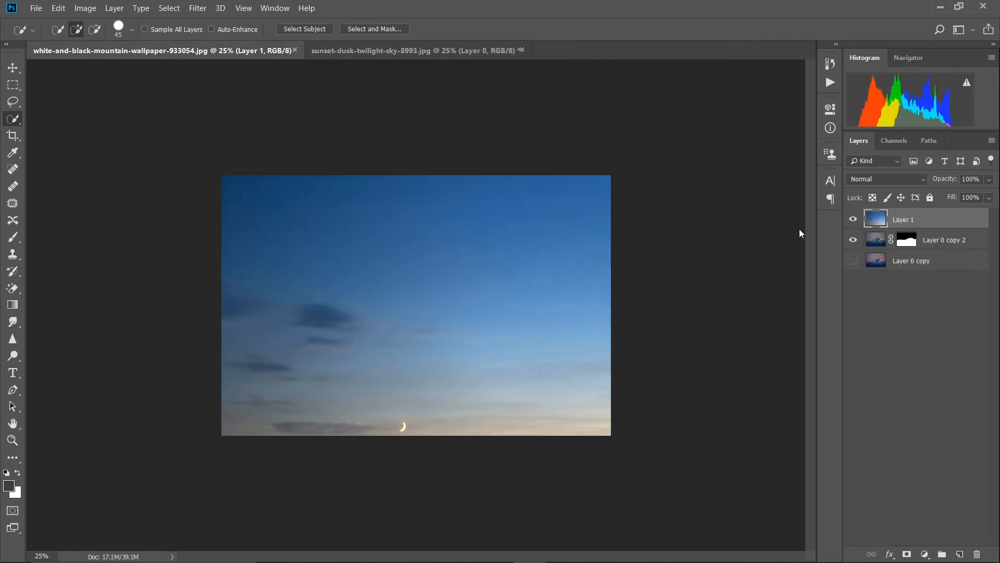
Scale the pasted sunset image to about 60% with Free Transform so it fits the canvas, and apply it.
key("ctrl+t")
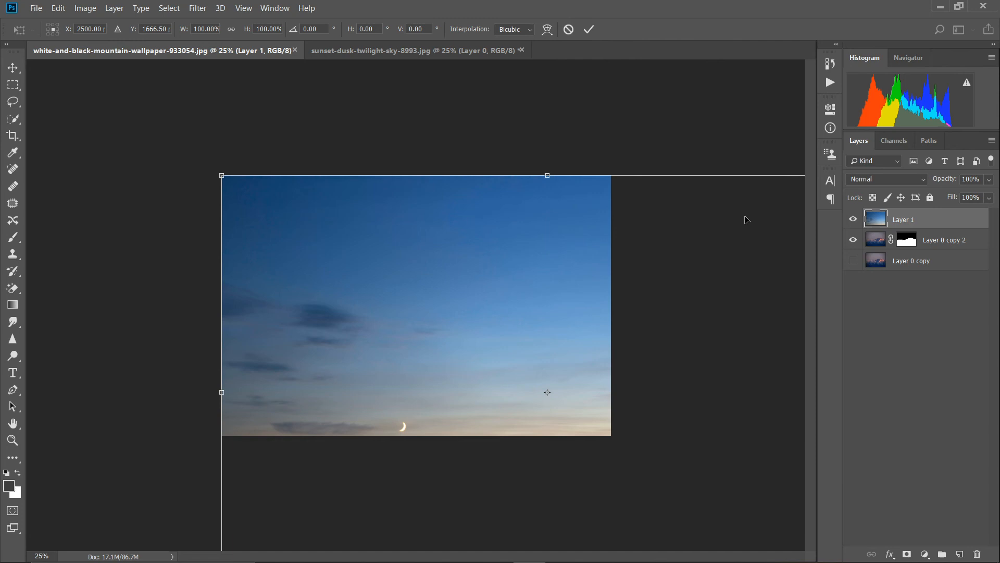
key("ctrl+minus")
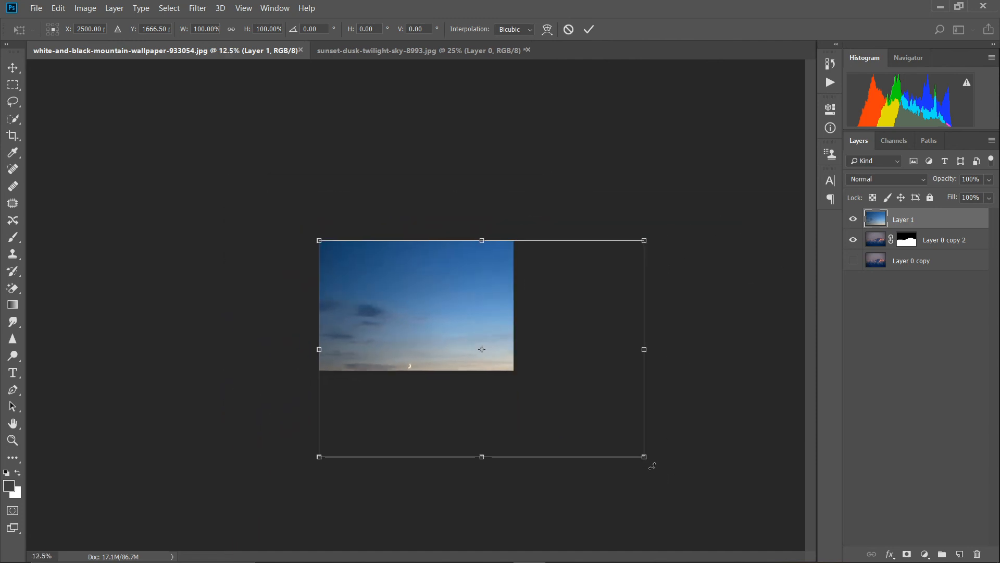
left_click_drag(642, 455, 524, 354)
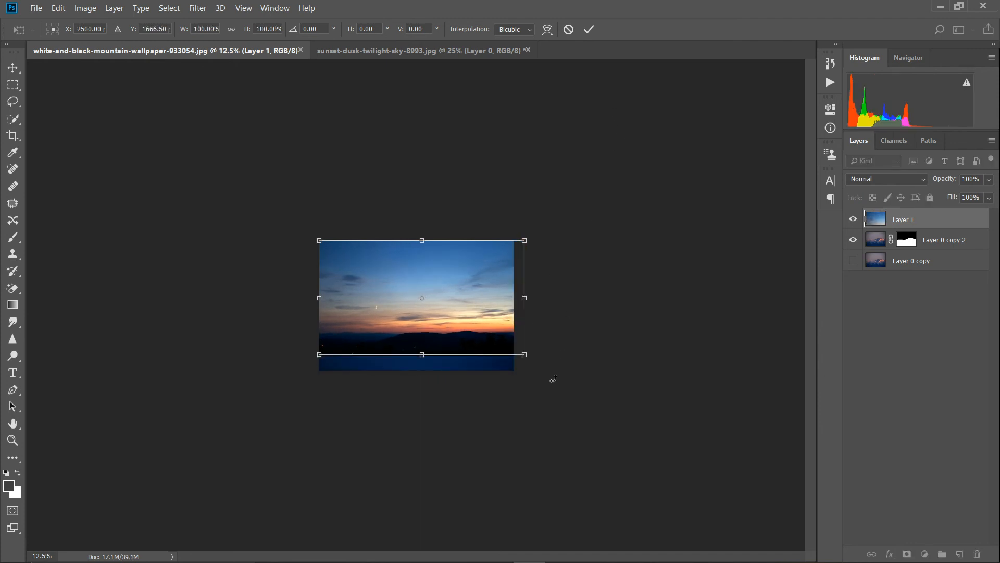
key("ctrl+z")
left_click_drag(646, 455, 523, 367)
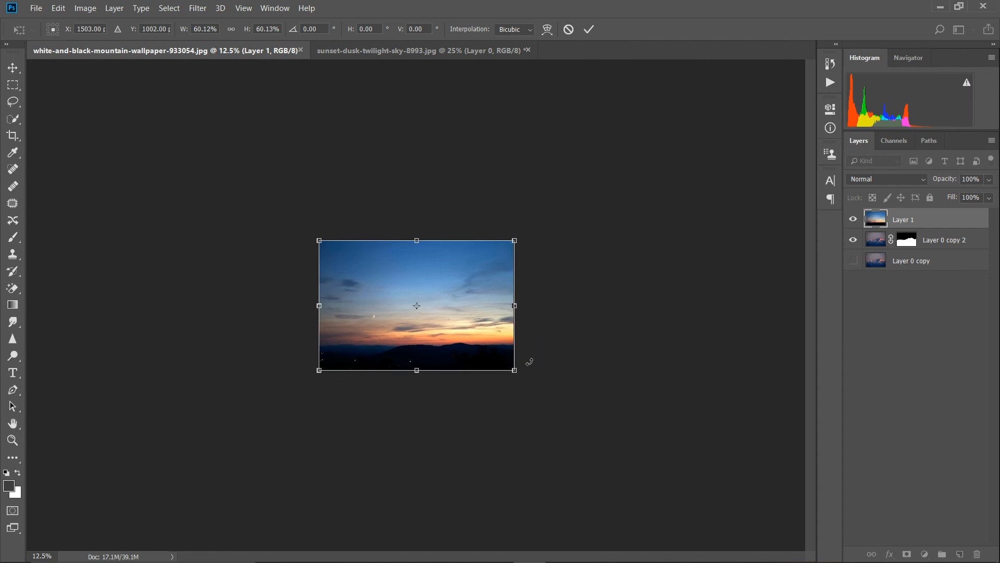
left_click(589, 29)
Move the sunset layer beneath the masked mountain layer Layer 0 copy 2 and check its visibility.
key("ctrl+plus")
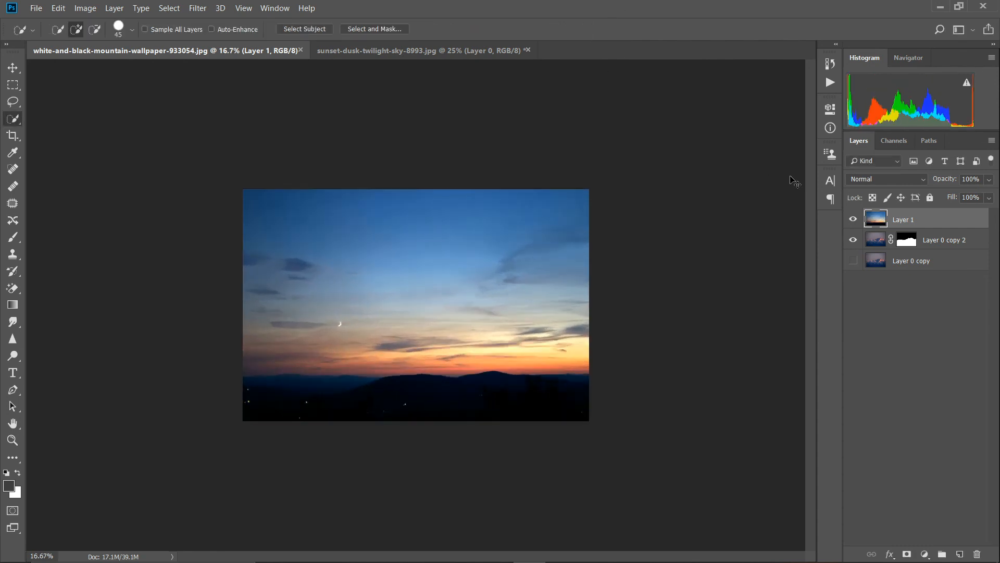
key("ctrl+plus")
key("ctrl+plus")
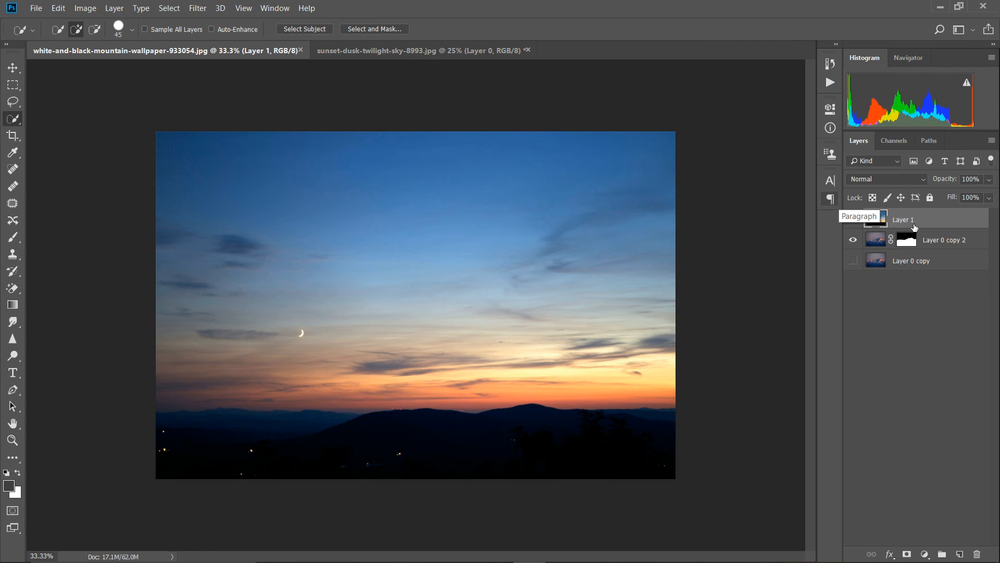
left_click_drag(919, 225, 915, 223)
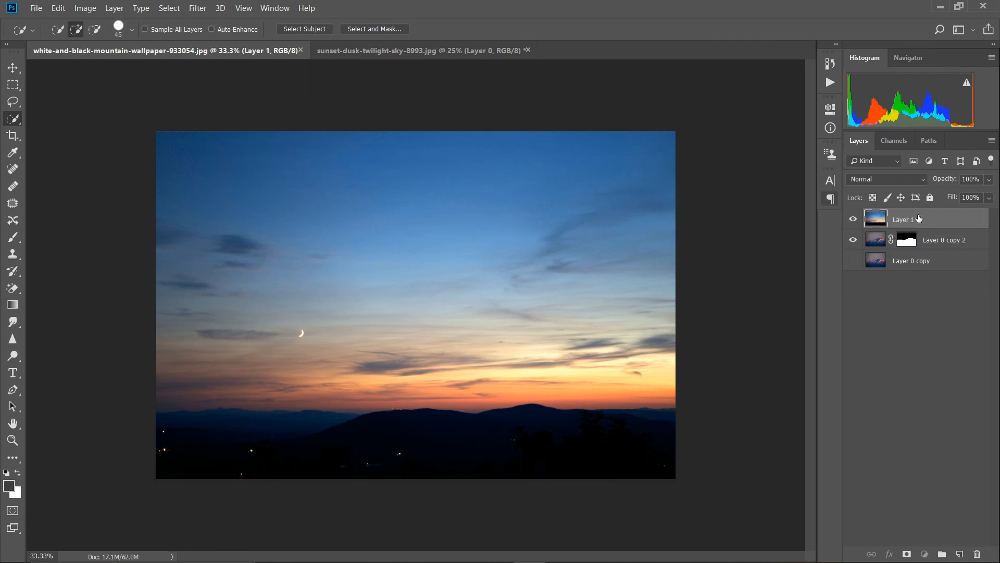
left_click_drag(922, 220, 910, 254)
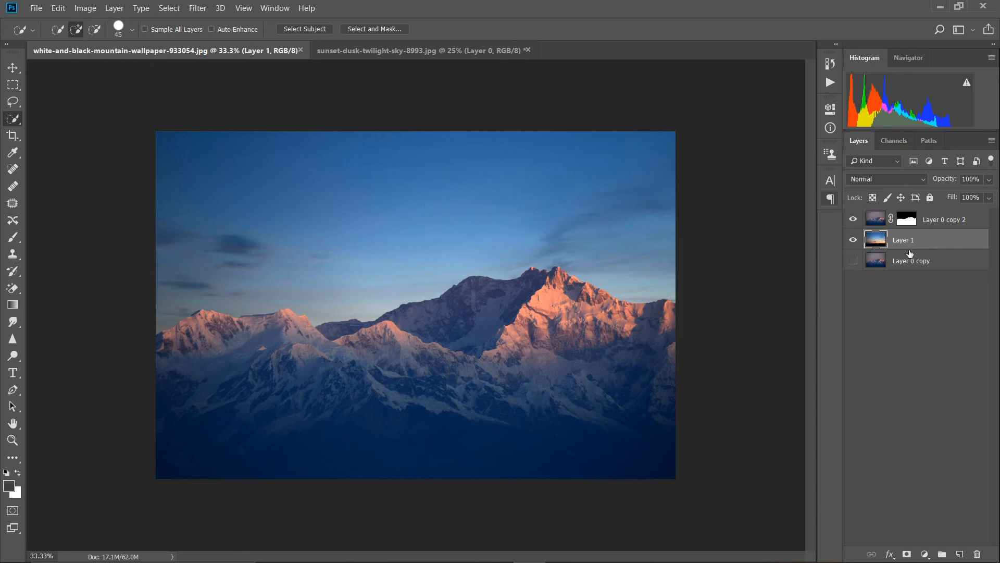
left_click(853, 240)
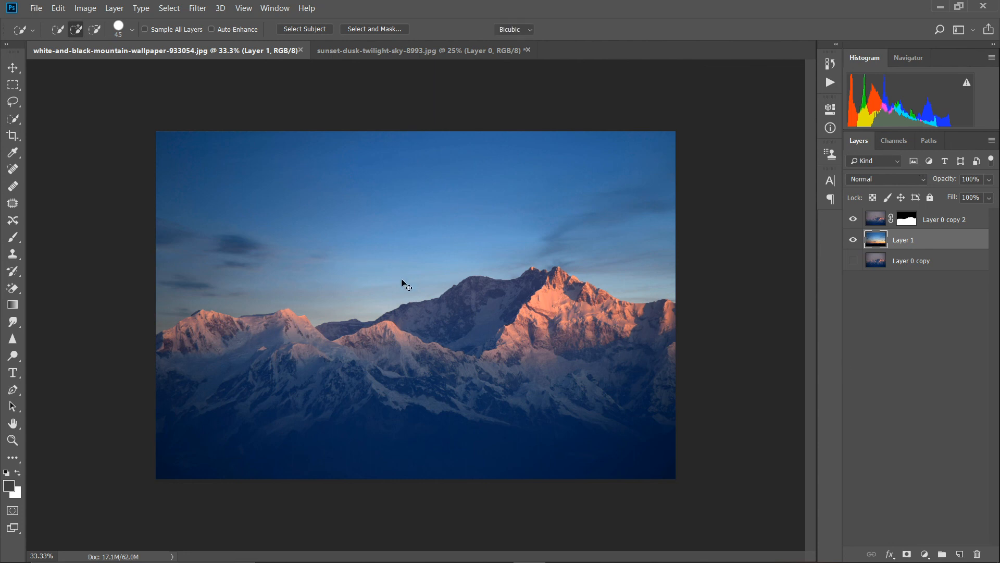
Move the sunset image up to about Y 636 px with Free Transform so its glow sits behind the ridge, and apply it.
key("ctrl+t")
left_click_drag(616, 452, 606, 373)
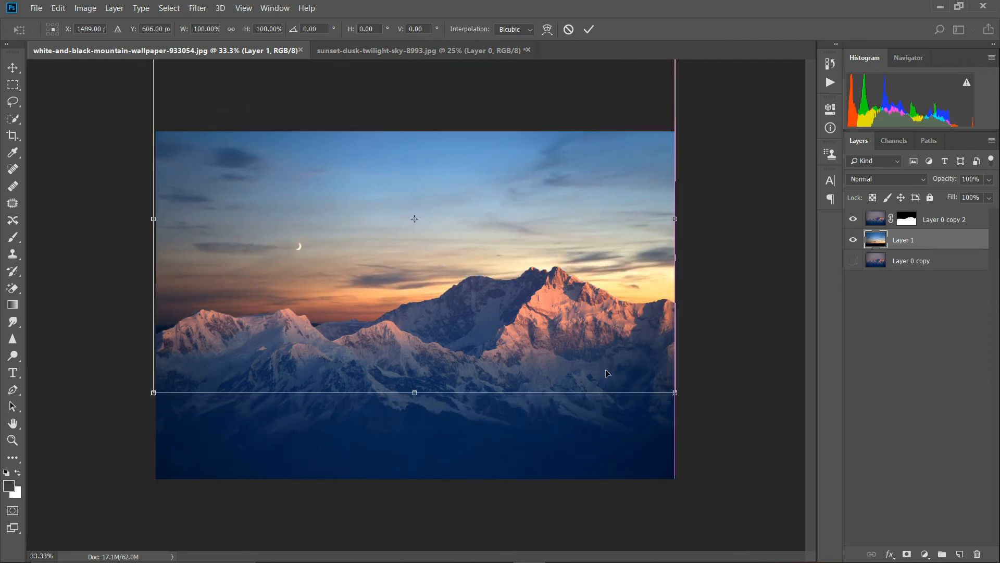
left_click_drag(591, 312, 592, 287)
left_click(588, 29)
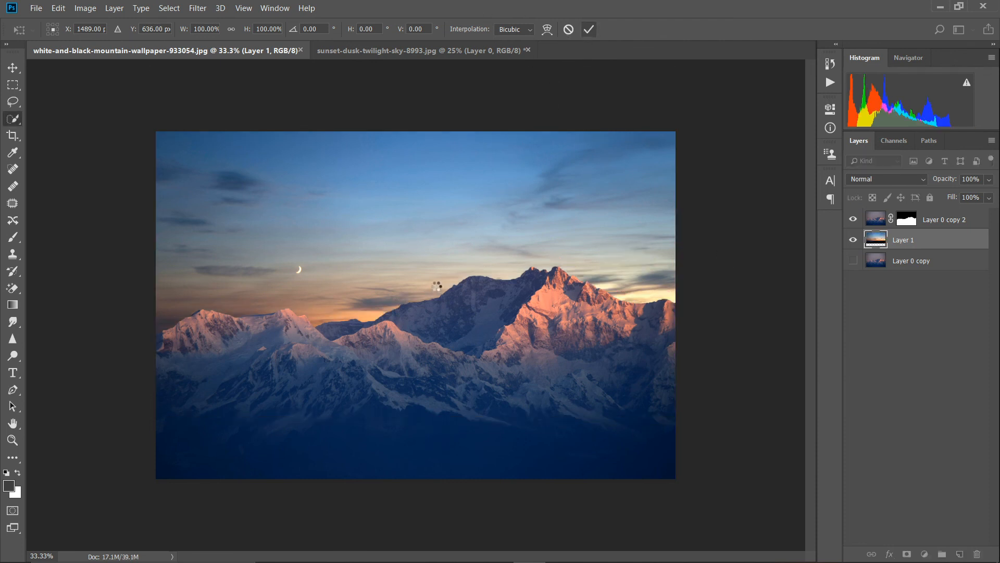
Examine the edge between the mountain ridge and the new sky at close range.
scroll(436, 290, "up", 8)
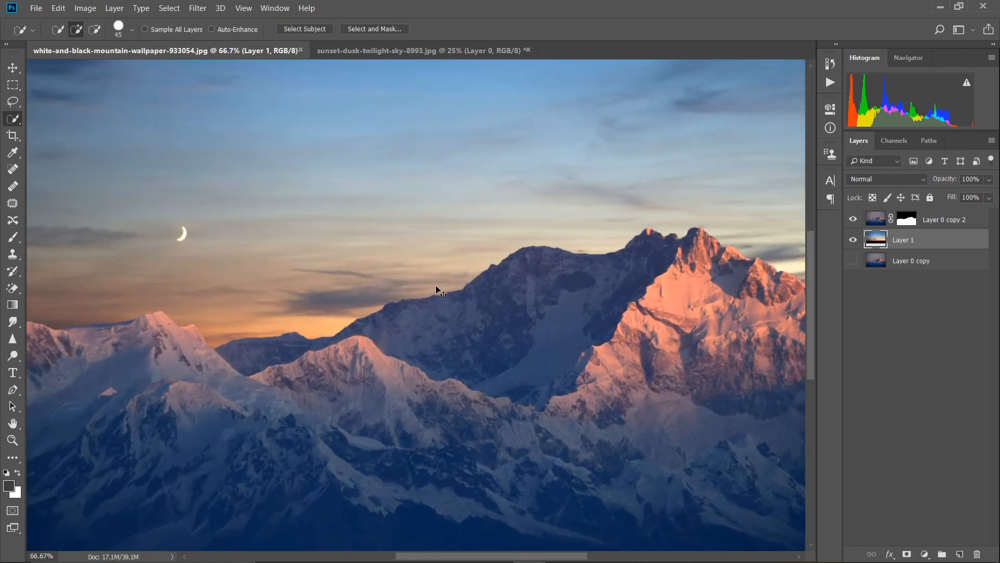
scroll(436, 290, "down", 3)
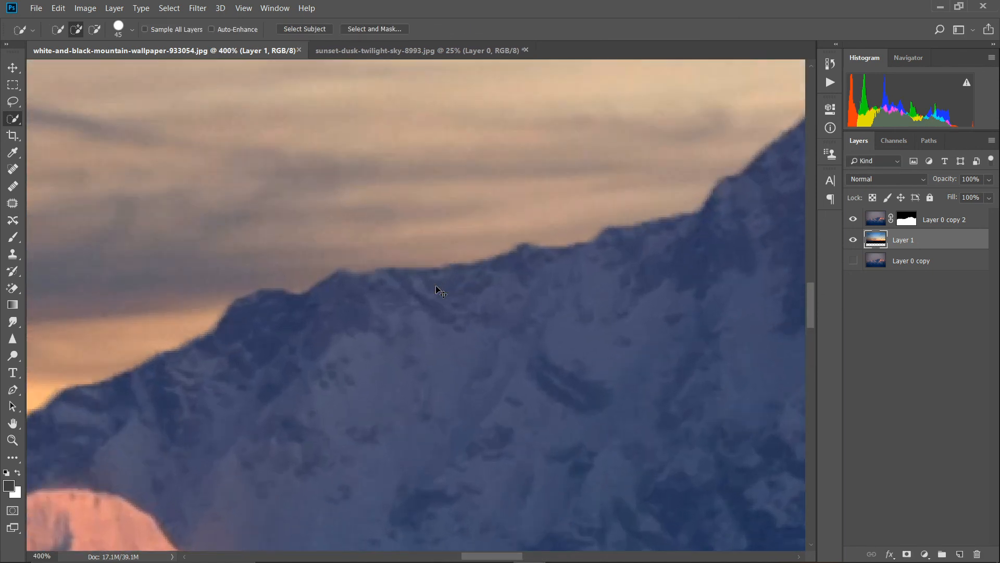
scroll(436, 290, "down", 3)
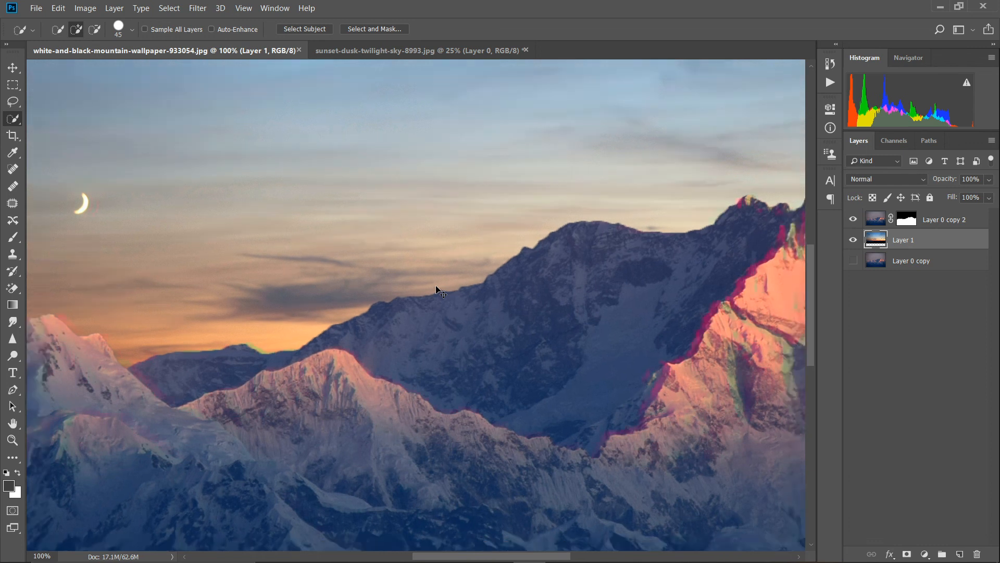